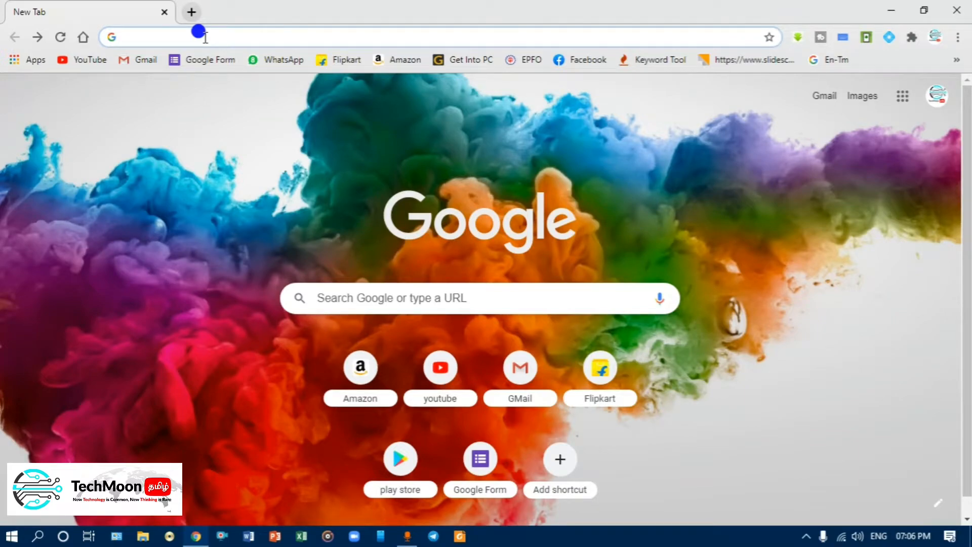
Open the "Online one mark test" form in Google Forms and look through its questions
{"action": "left_click", "coordinate": [223, 60]}
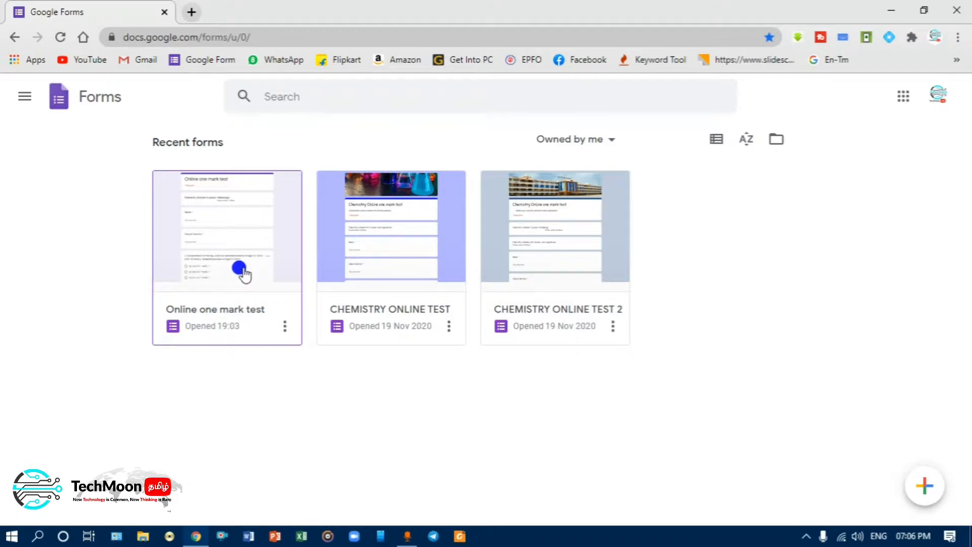
{"action": "left_click", "coordinate": [234, 250]}
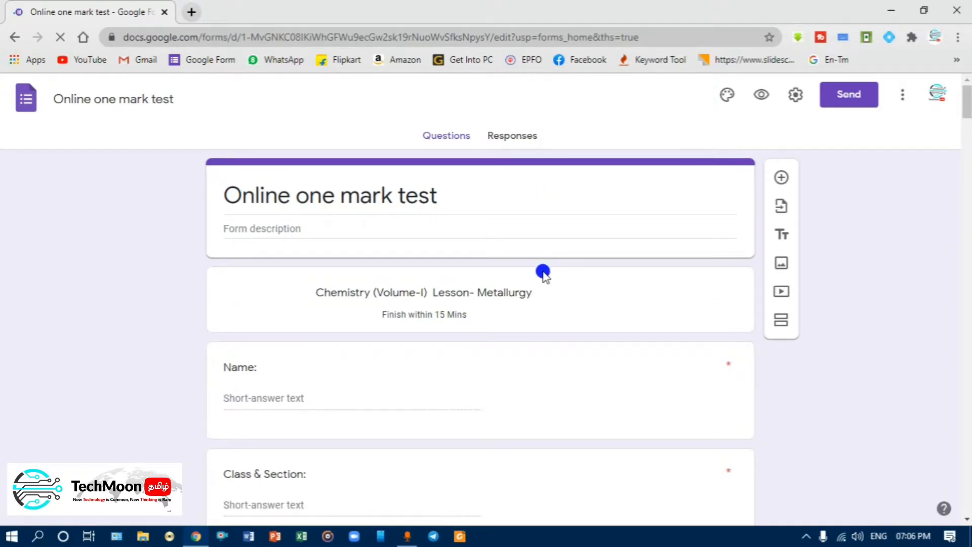
{"action": "scroll", "coordinate": [544, 273], "scroll_direction": "down", "scroll_amount": 7}
{"action": "scroll", "coordinate": [543, 273], "scroll_direction": "down", "scroll_amount": 20}
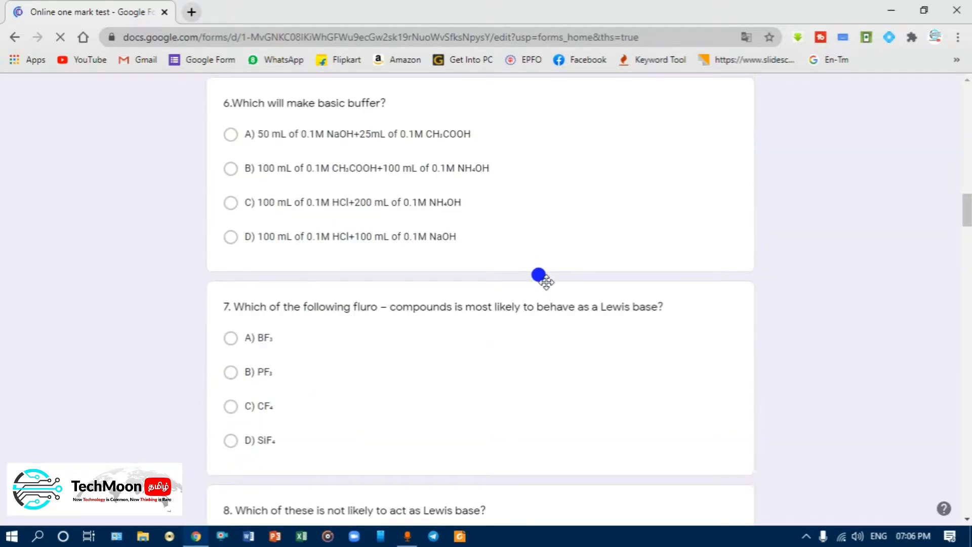
{"action": "scroll", "coordinate": [541, 278], "scroll_direction": "down", "scroll_amount": 8}
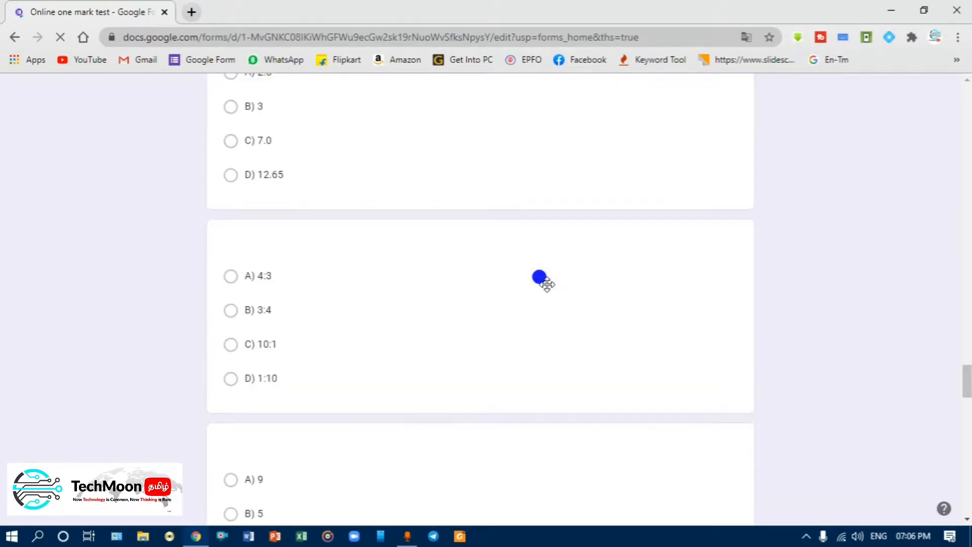
{"action": "scroll", "coordinate": [541, 278], "scroll_direction": "up", "scroll_amount": 20}
{"action": "scroll", "coordinate": [539, 277], "scroll_direction": "up", "scroll_amount": 12}
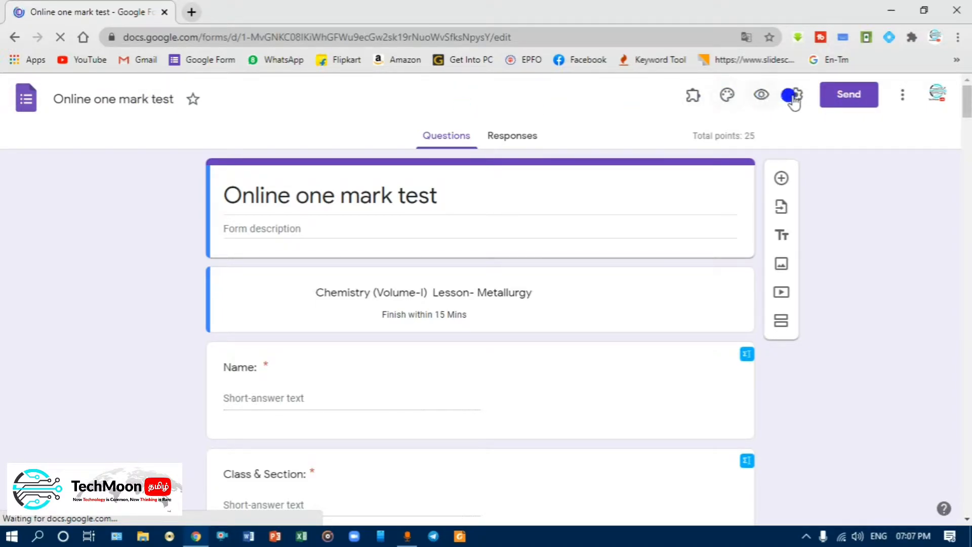
Open the add-ons marketplace from the form and search it for "Form timer"
{"action": "left_click", "coordinate": [901, 98]}
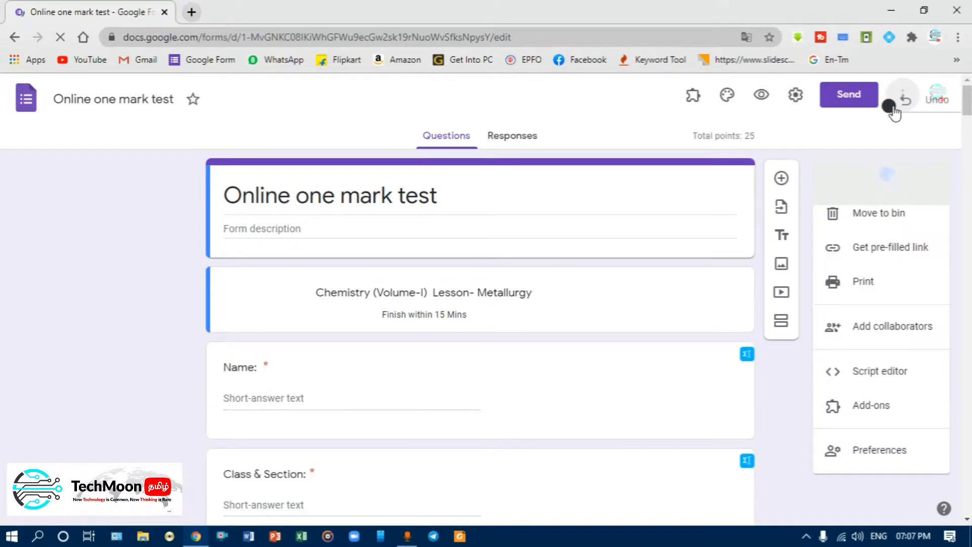
{"action": "left_click", "coordinate": [866, 403]}
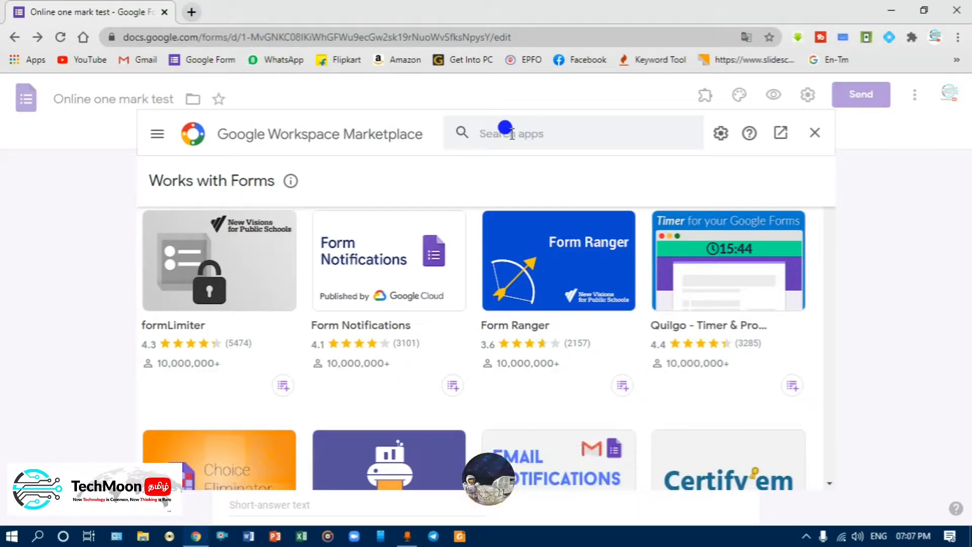
{"action": "left_click", "coordinate": [545, 130]}
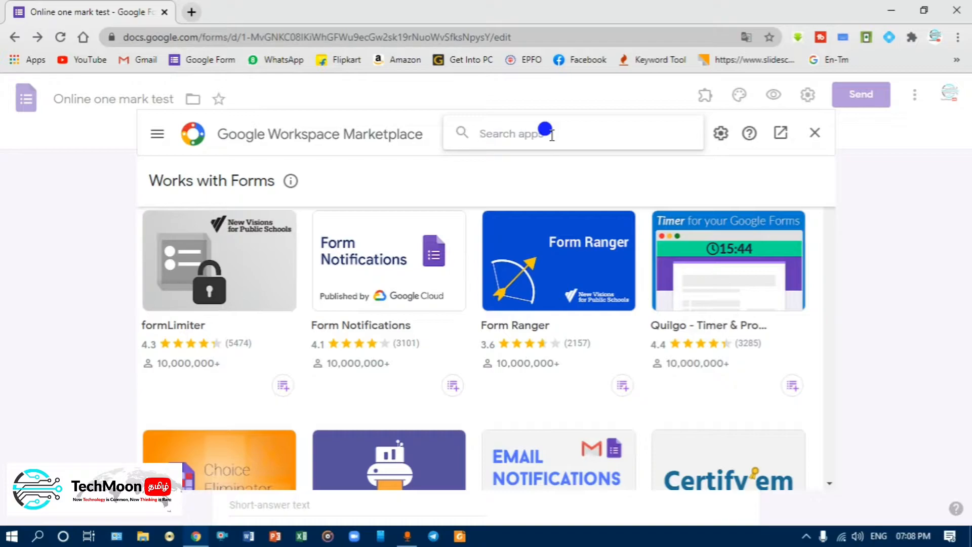
{"action": "type", "text": "Form "}
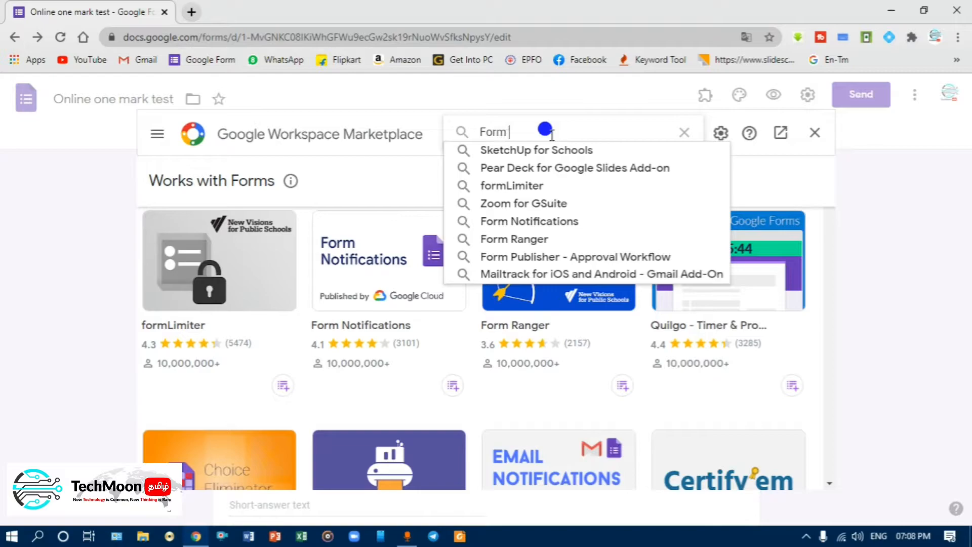
{"action": "type", "text": "timer"}
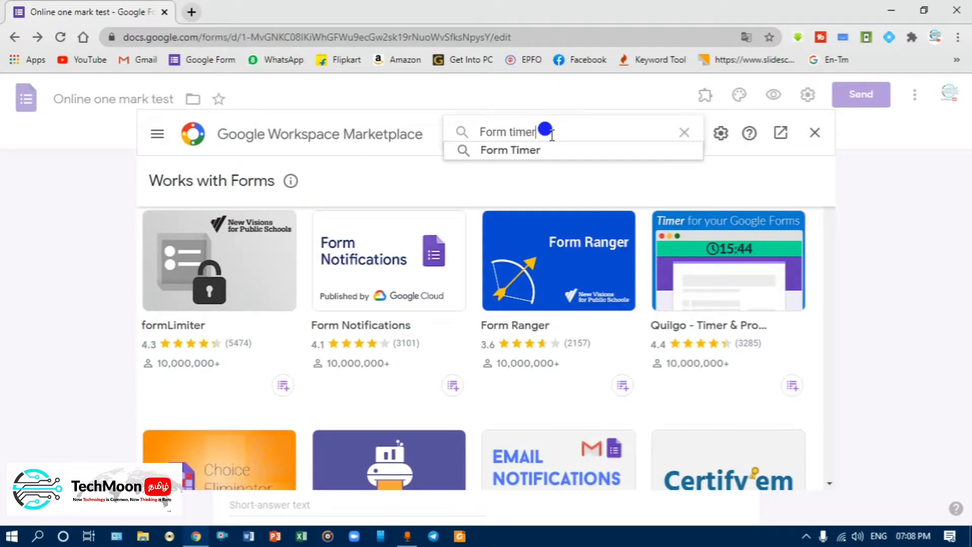
{"action": "key", "text": "Return"}
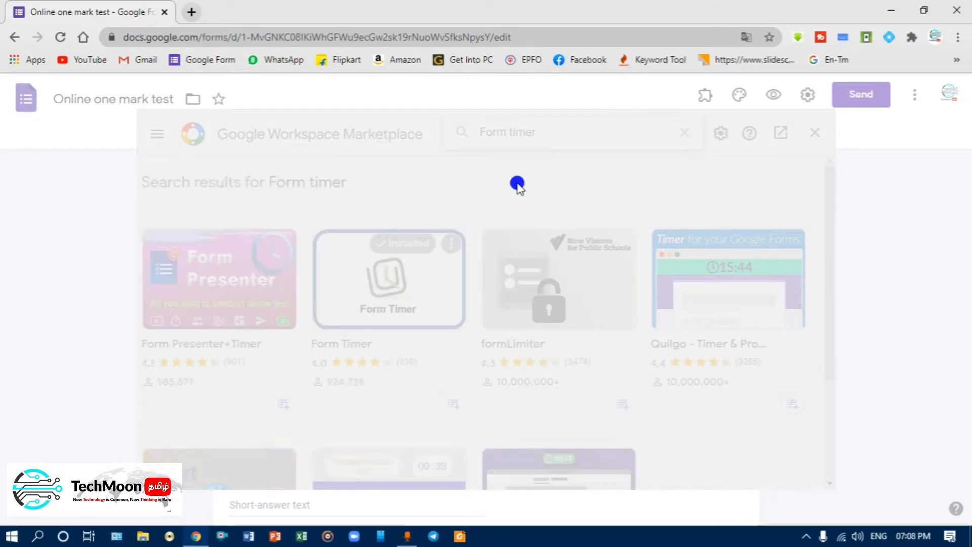
Open the Form Timer add-on by G Clocked from the search results and start installing it, agreeing to continue
{"action": "scroll", "coordinate": [390, 364], "scroll_direction": "down", "scroll_amount": 1}
{"action": "scroll", "coordinate": [390, 363], "scroll_direction": "down", "scroll_amount": 2}
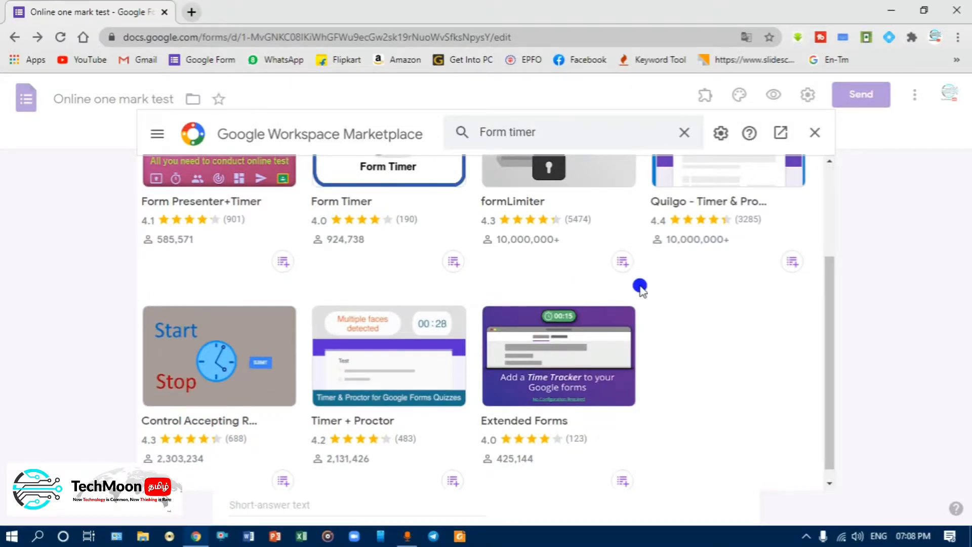
{"action": "scroll", "coordinate": [653, 289], "scroll_direction": "up", "scroll_amount": 1}
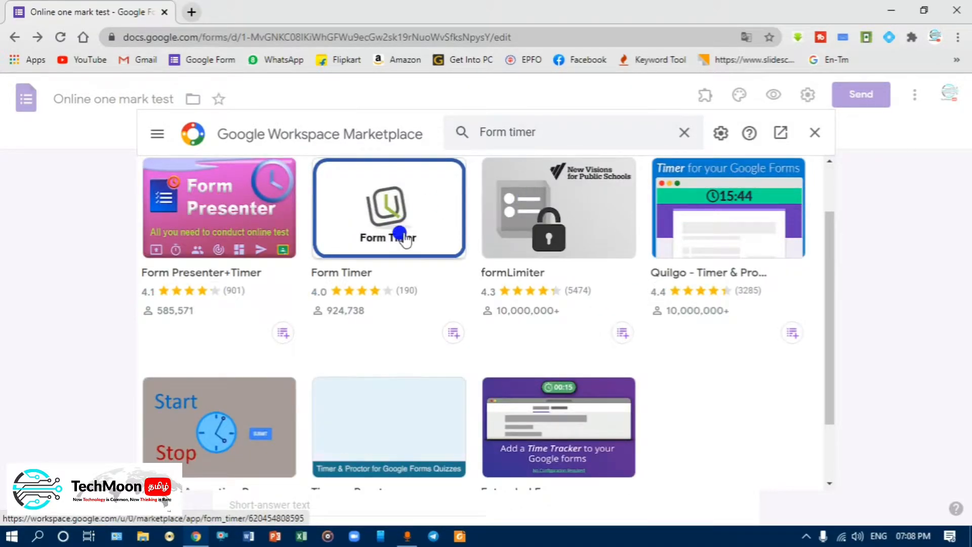
{"action": "left_click", "coordinate": [397, 208]}
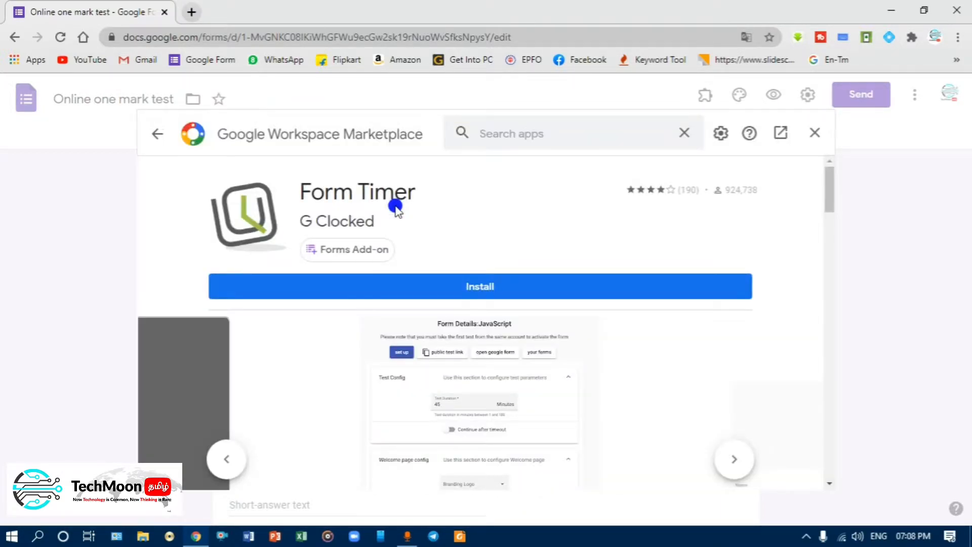
{"action": "left_click", "coordinate": [477, 286]}
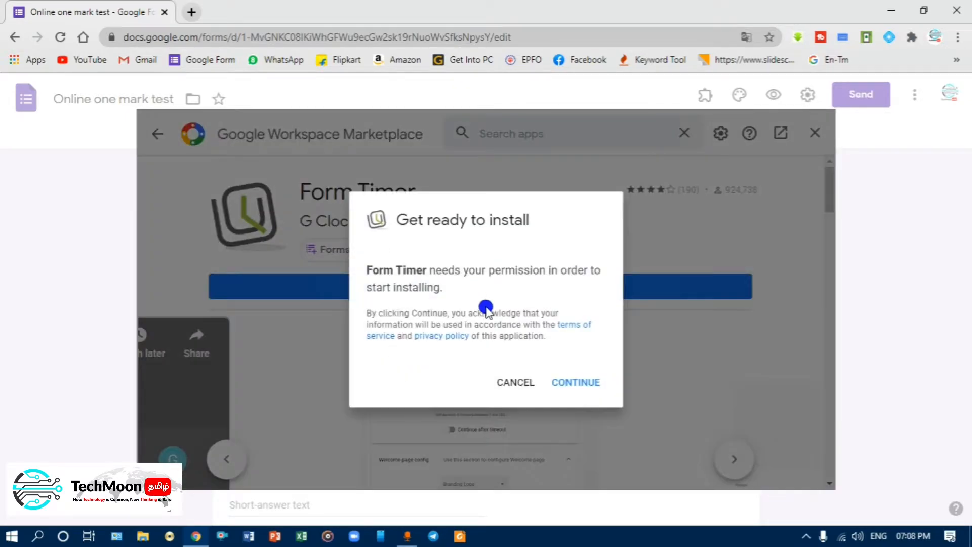
{"action": "left_click", "coordinate": [568, 384]}
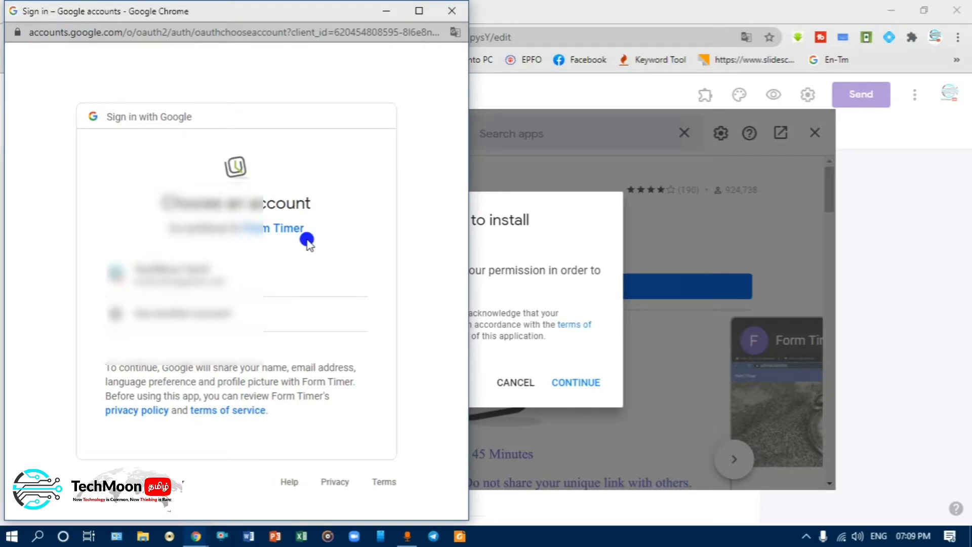
Authorize Form Timer with the Google account, allow its requested permissions, and close the marketplace once the installation is complete
{"action": "left_click", "coordinate": [183, 276]}
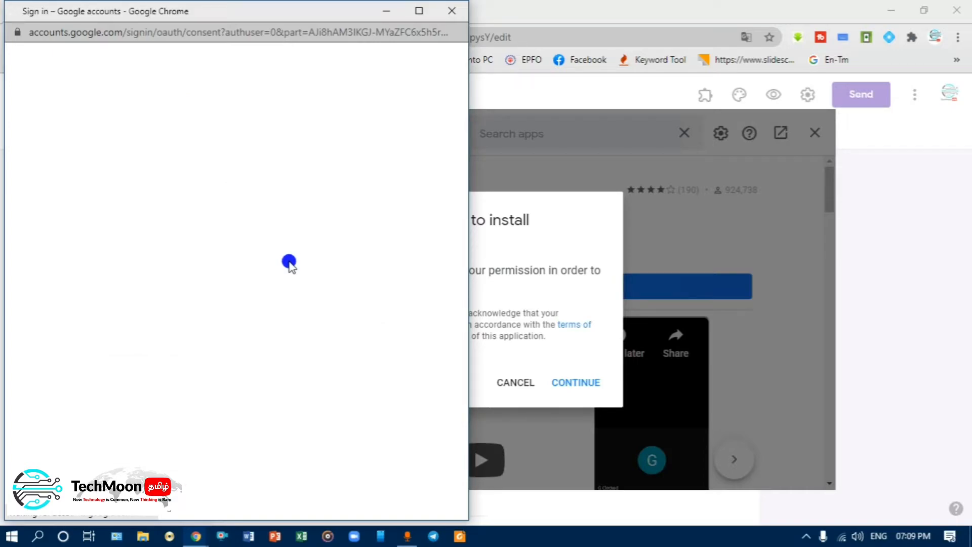
{"action": "scroll", "coordinate": [314, 314], "scroll_direction": "down", "scroll_amount": 10}
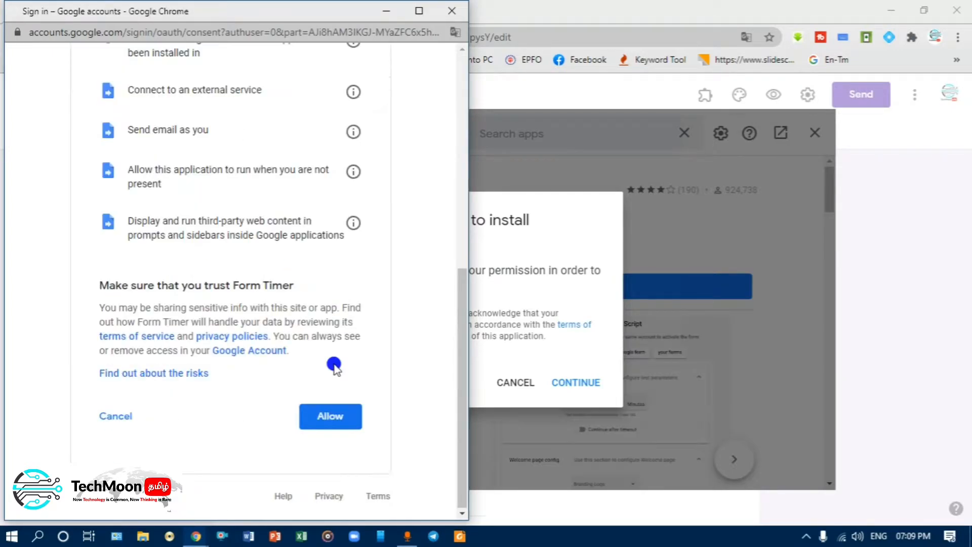
{"action": "left_click", "coordinate": [325, 418]}
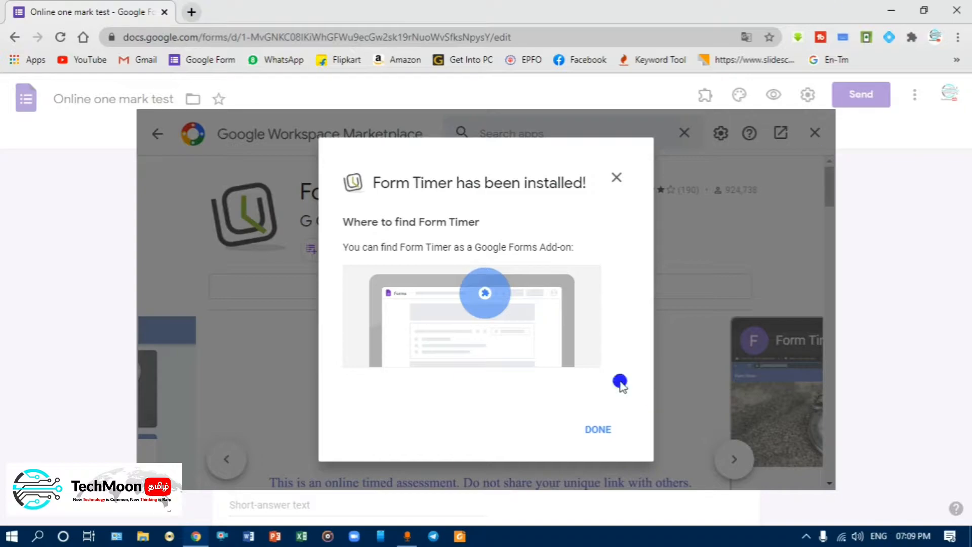
{"action": "left_click", "coordinate": [597, 431]}
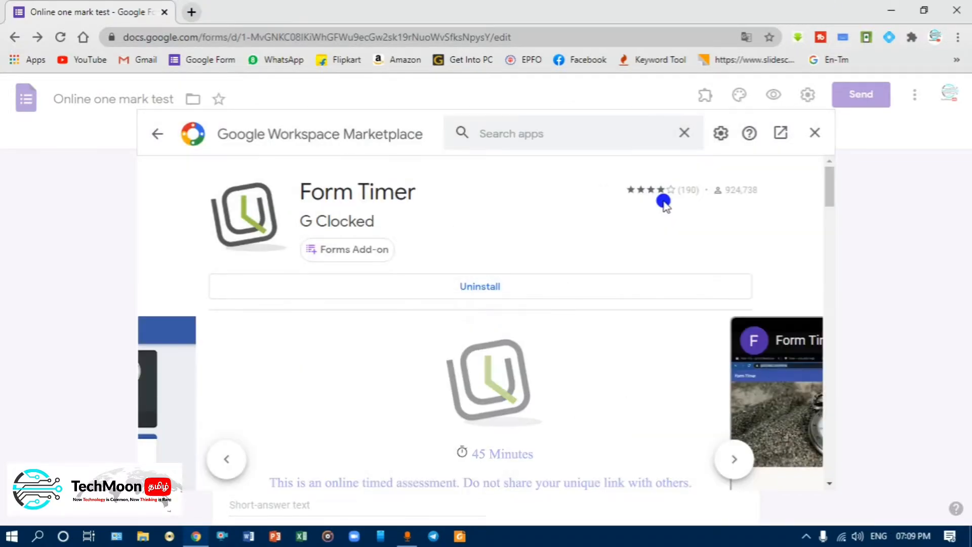
{"action": "left_click", "coordinate": [815, 133]}
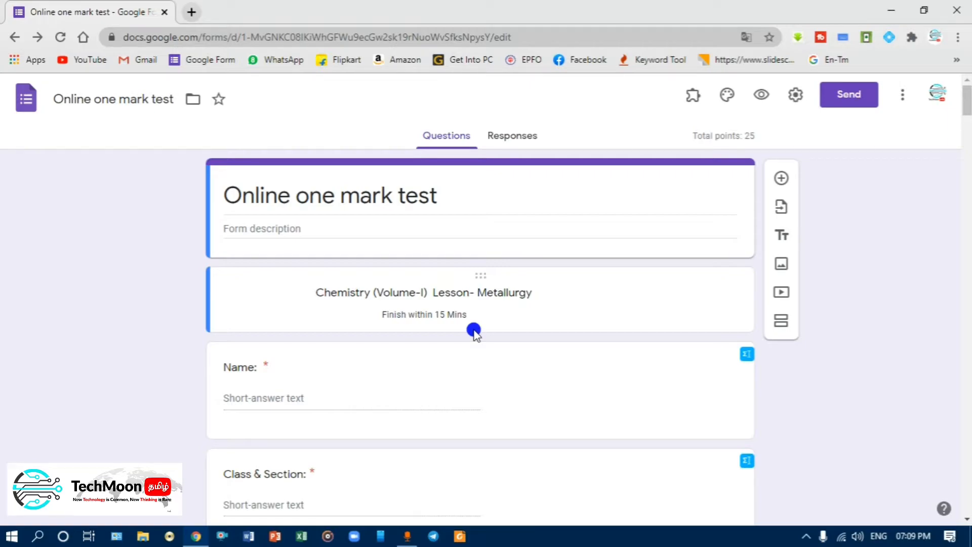
Open Form Timer's configuration for this form, enable the timer and dismiss the notification
{"action": "left_click", "coordinate": [691, 95]}
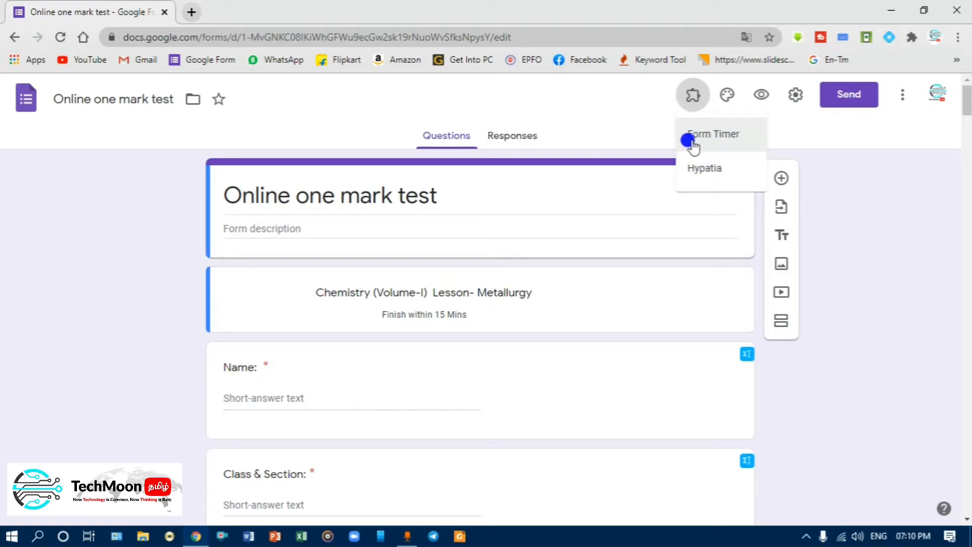
{"action": "left_click", "coordinate": [722, 135]}
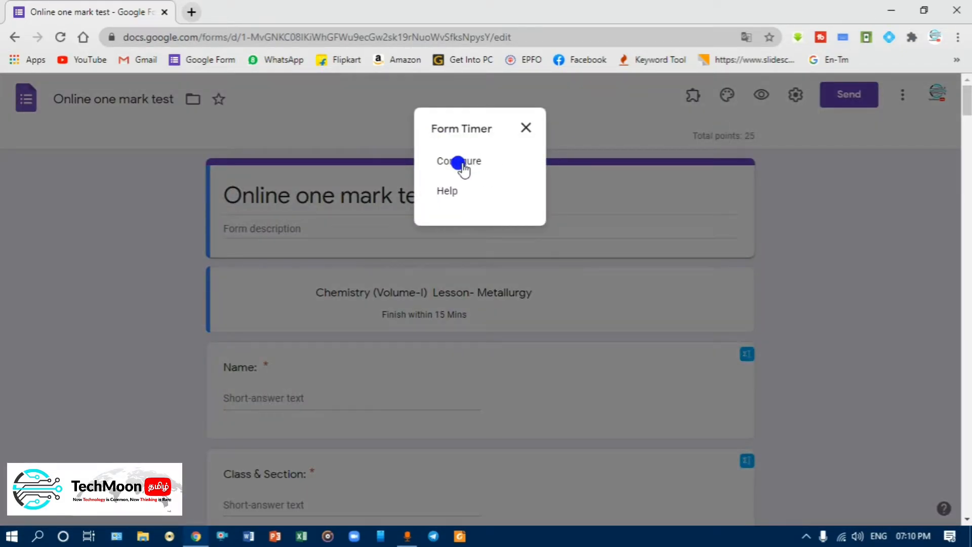
{"action": "left_click", "coordinate": [461, 162]}
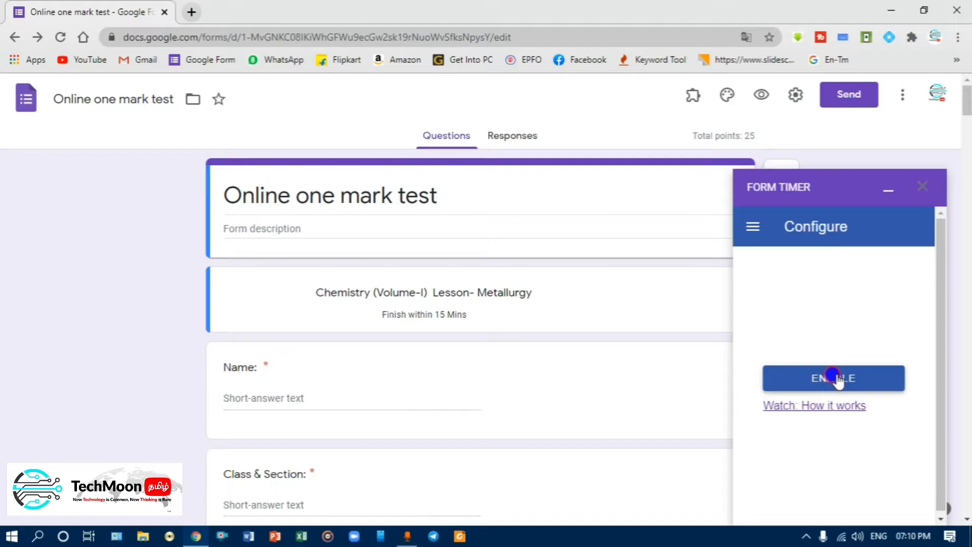
{"action": "left_click", "coordinate": [838, 380]}
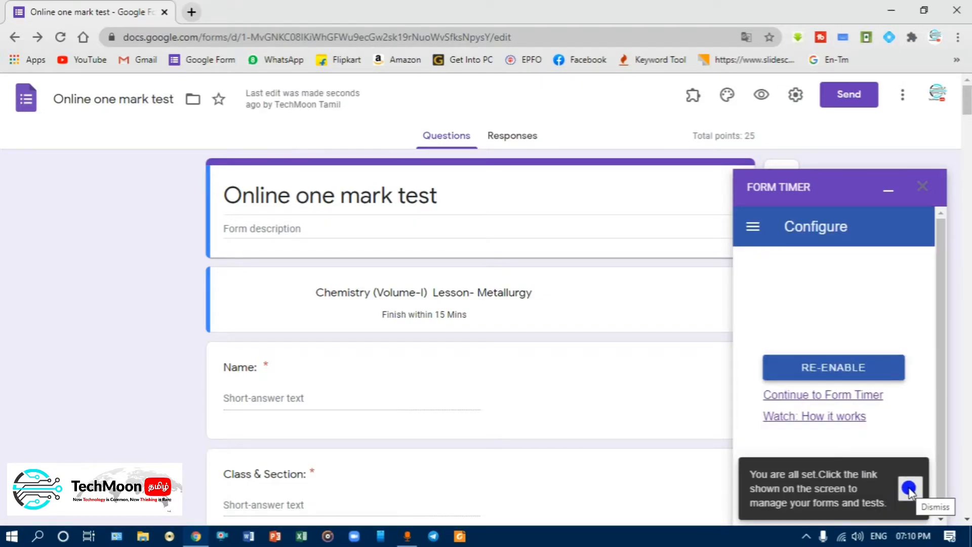
{"action": "left_click", "coordinate": [909, 489]}
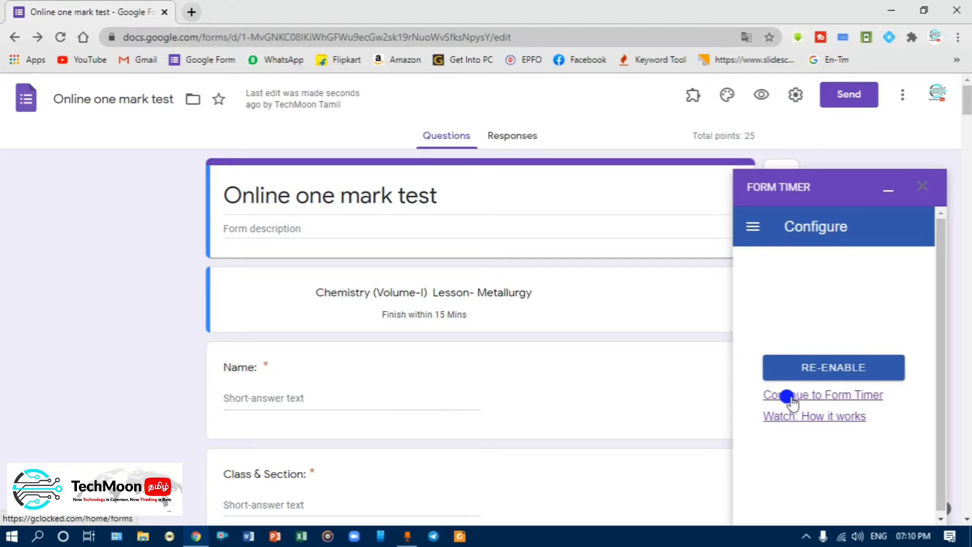
Continue to the Form Timer website and log in with the Google account
{"action": "left_click", "coordinate": [833, 396]}
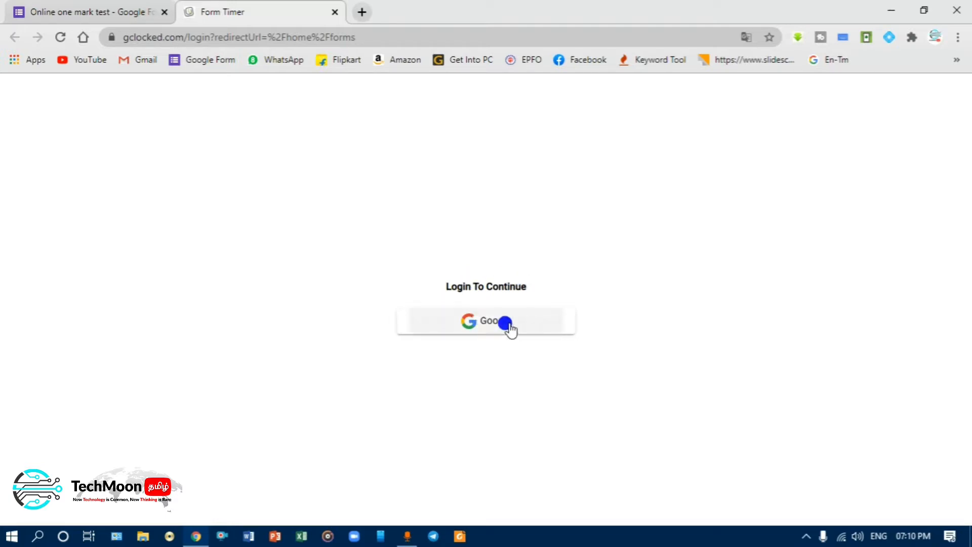
{"action": "left_click", "coordinate": [488, 324]}
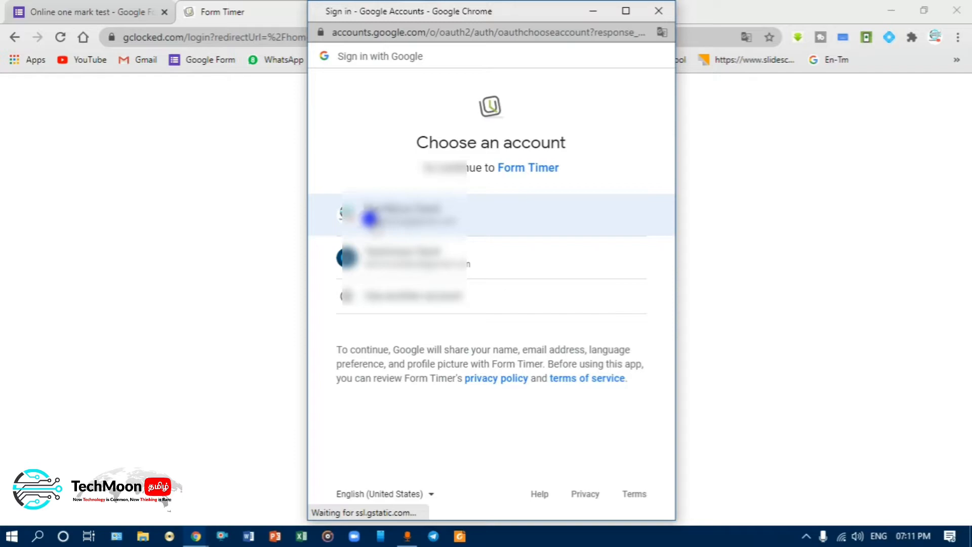
{"action": "left_click", "coordinate": [407, 216]}
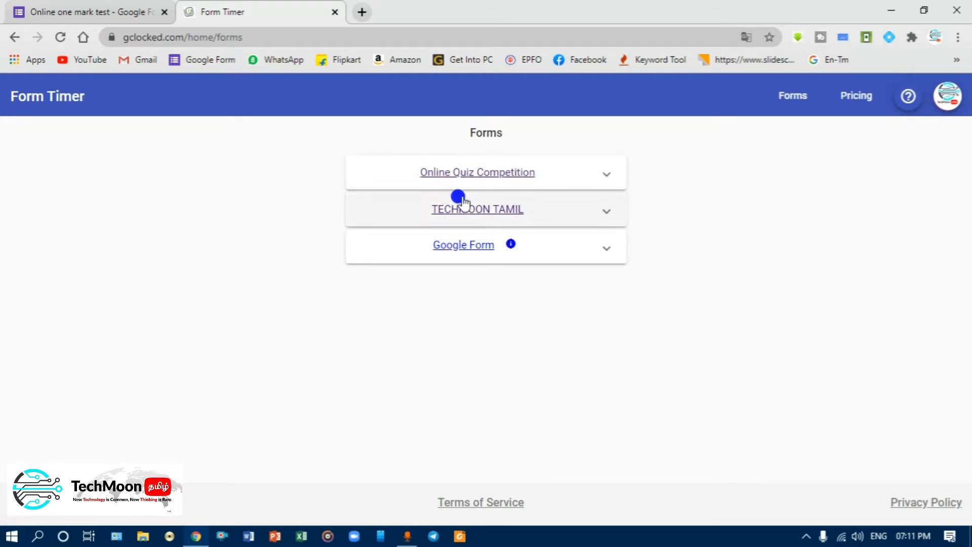
Open the details of the "Google Form" entry in Form Timer's list of forms
{"action": "left_click", "coordinate": [604, 250]}
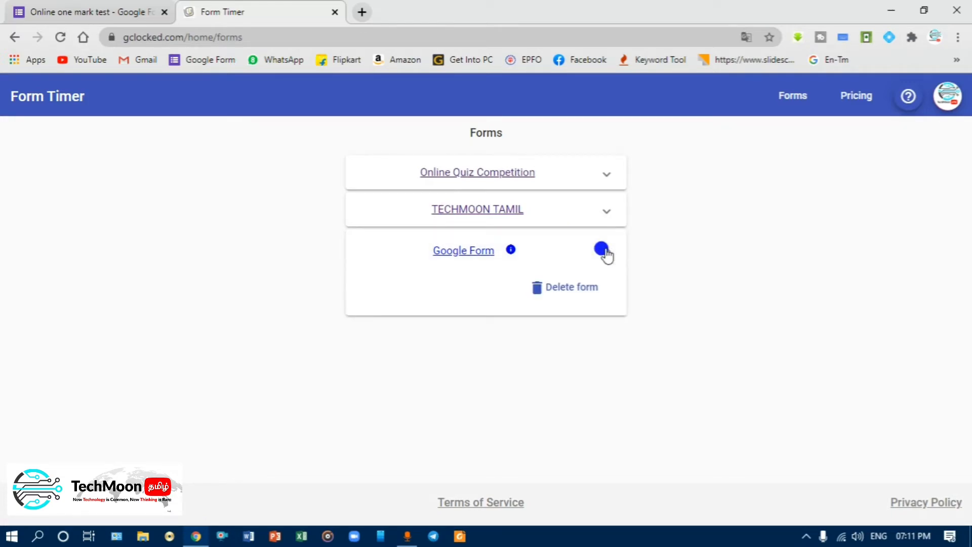
{"action": "left_click", "coordinate": [603, 246]}
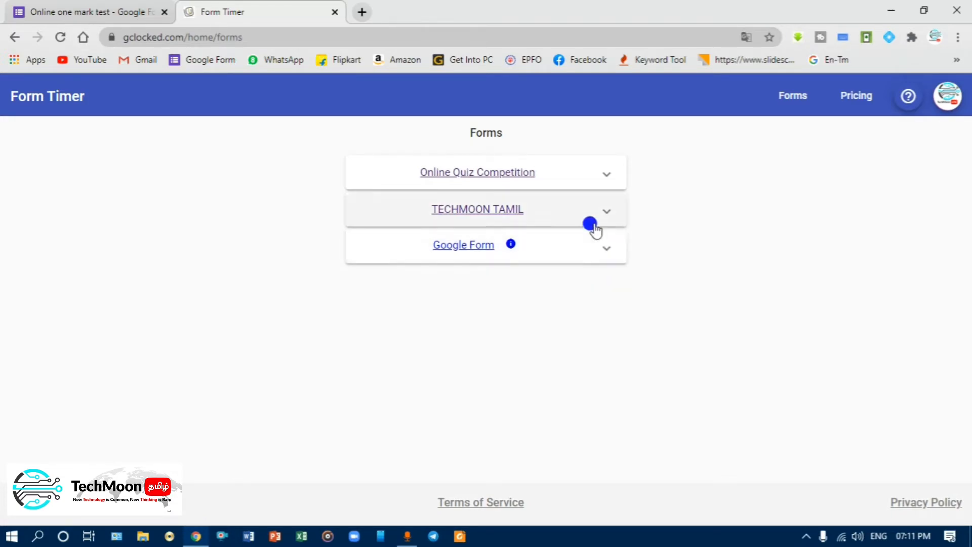
{"action": "left_click", "coordinate": [469, 245]}
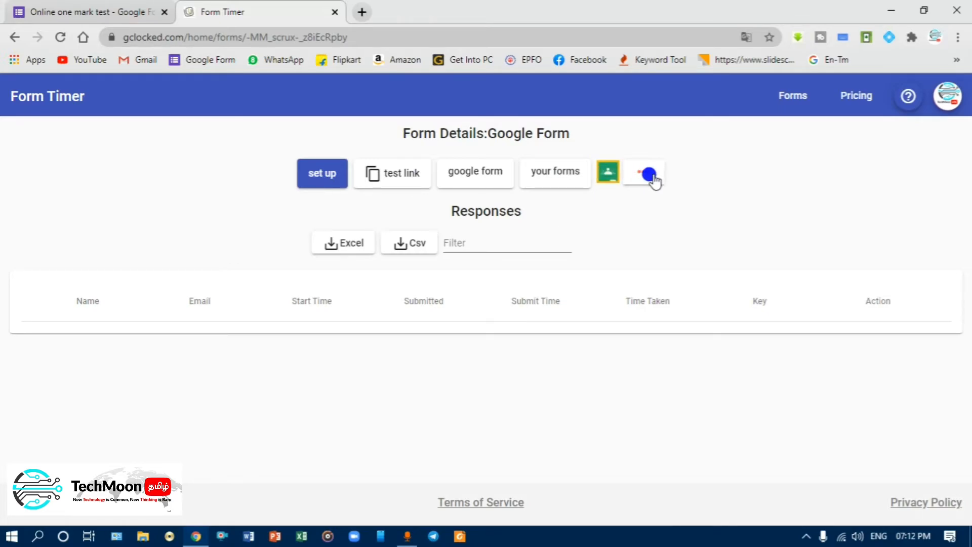
Set the test duration to 15 minutes in the form's test configuration
{"action": "left_click", "coordinate": [328, 179]}
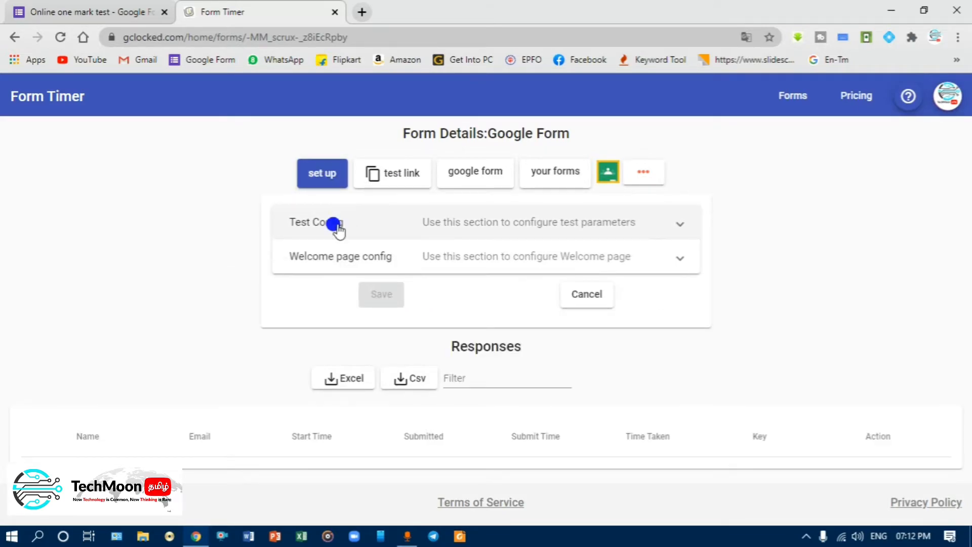
{"action": "left_click", "coordinate": [433, 224]}
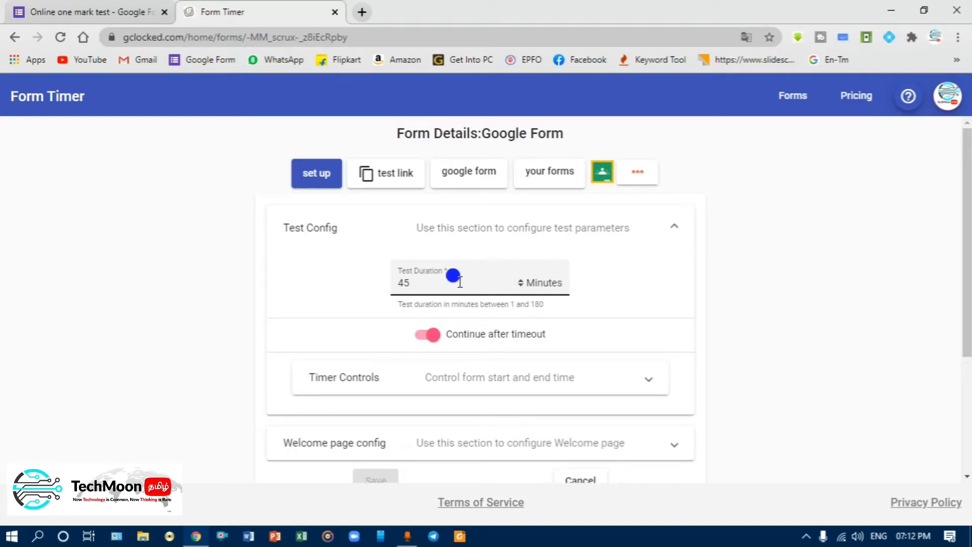
{"action": "left_click", "coordinate": [418, 282]}
{"action": "key", "text": "BackSpace"}
{"action": "key", "text": "BackSpace"}
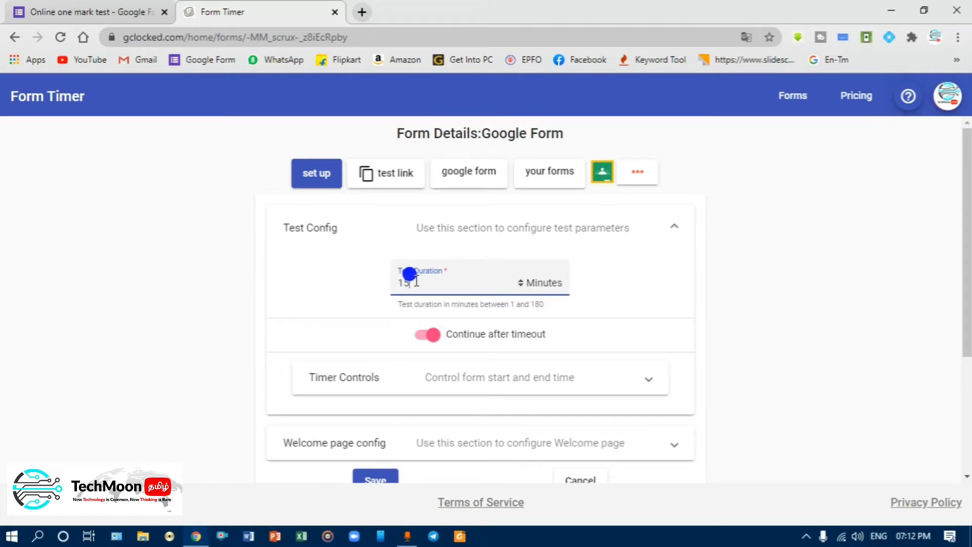
Turn off continuing after timeout and set the timer's start date to 11/20/2020, 7:13 PM
{"action": "left_click", "coordinate": [431, 334]}
{"action": "scroll", "coordinate": [434, 311], "scroll_direction": "down", "scroll_amount": 3}
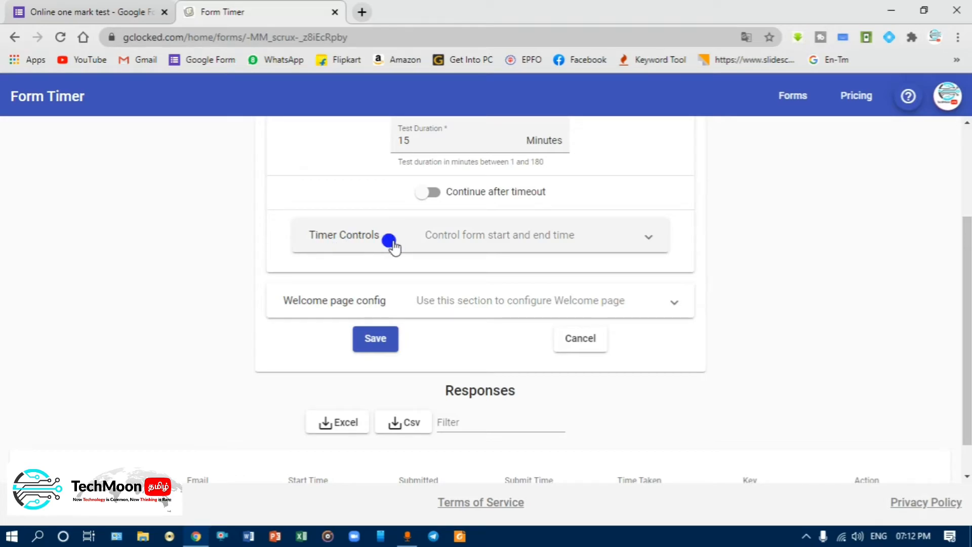
{"action": "left_click", "coordinate": [452, 240]}
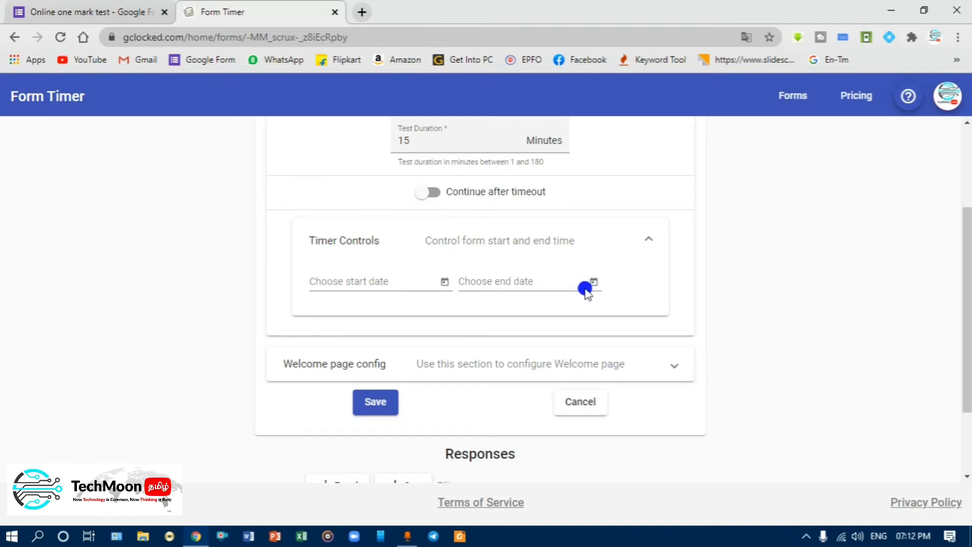
{"action": "left_click", "coordinate": [444, 281]}
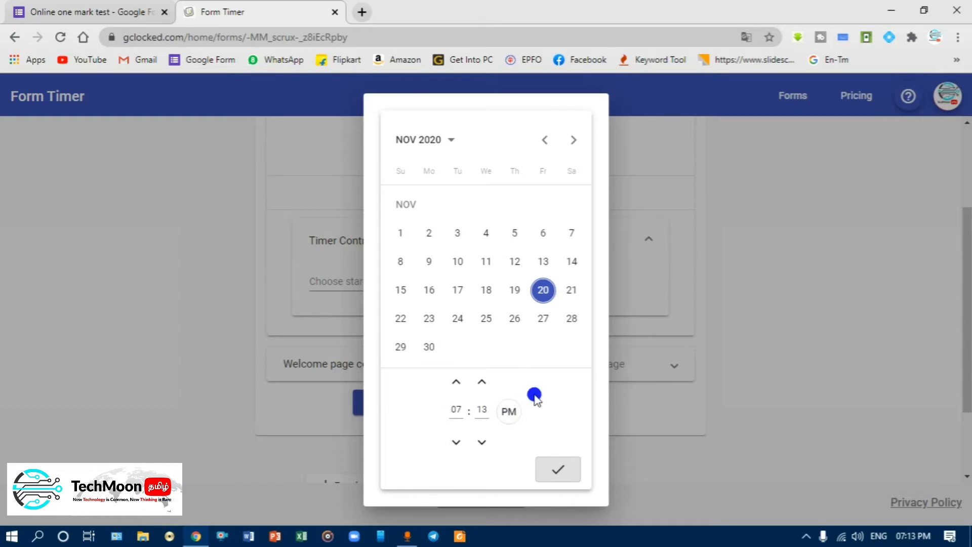
{"action": "left_click", "coordinate": [560, 476]}
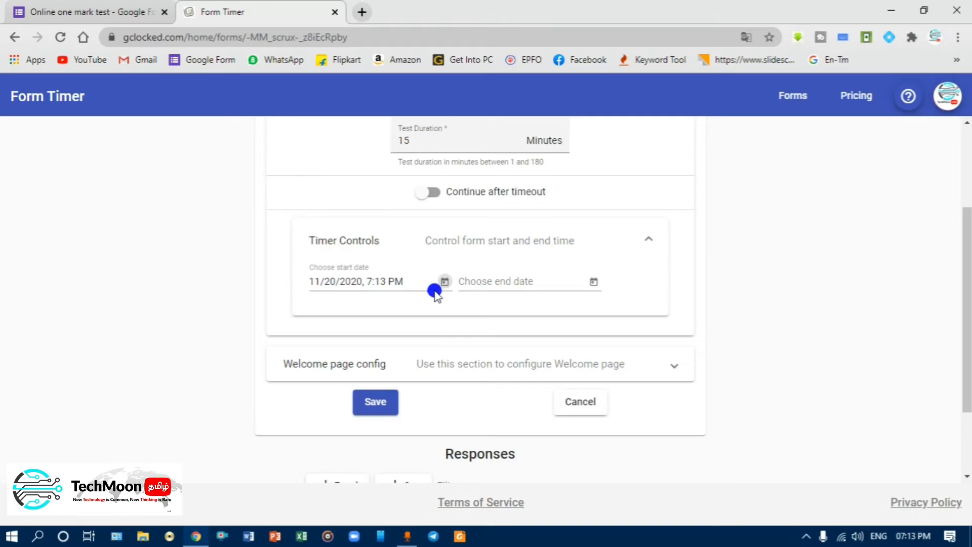
Set the timer's end date to 11/20/2020, 8:13 PM
{"action": "left_click", "coordinate": [594, 282]}
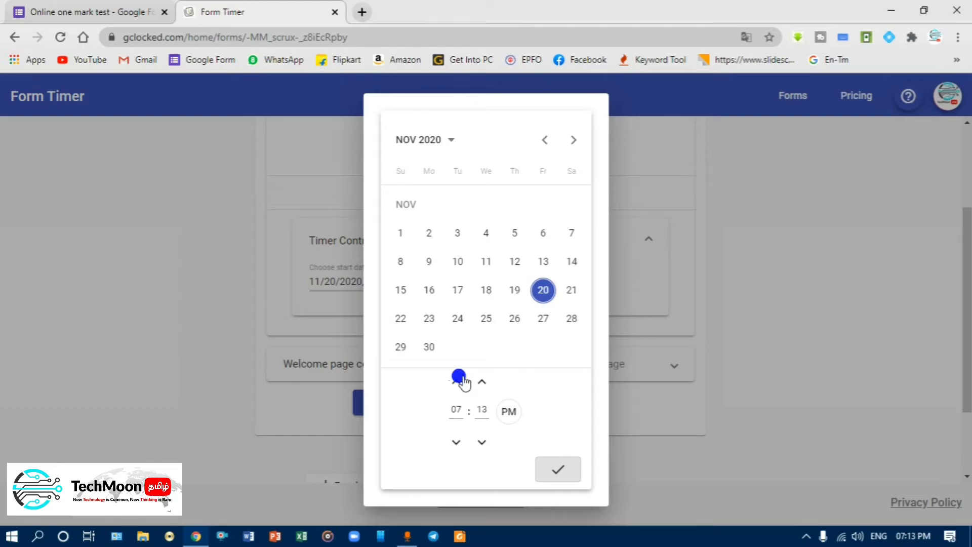
{"action": "left_click", "coordinate": [454, 438]}
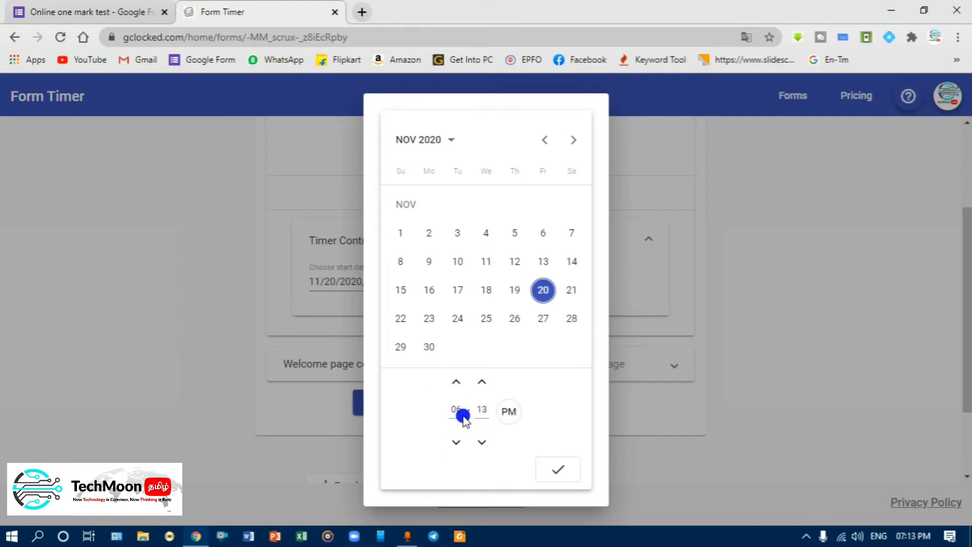
{"action": "left_click", "coordinate": [456, 383]}
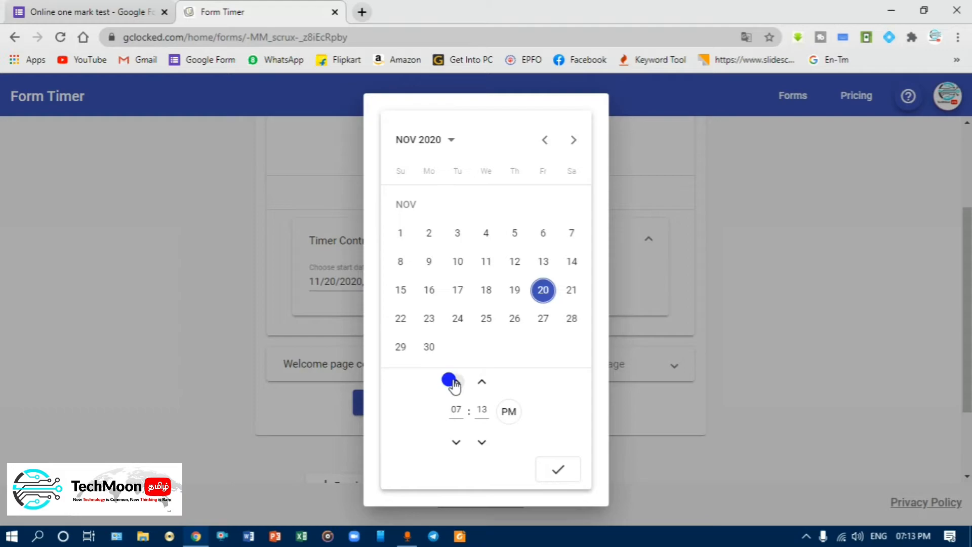
{"action": "left_click", "coordinate": [558, 468]}
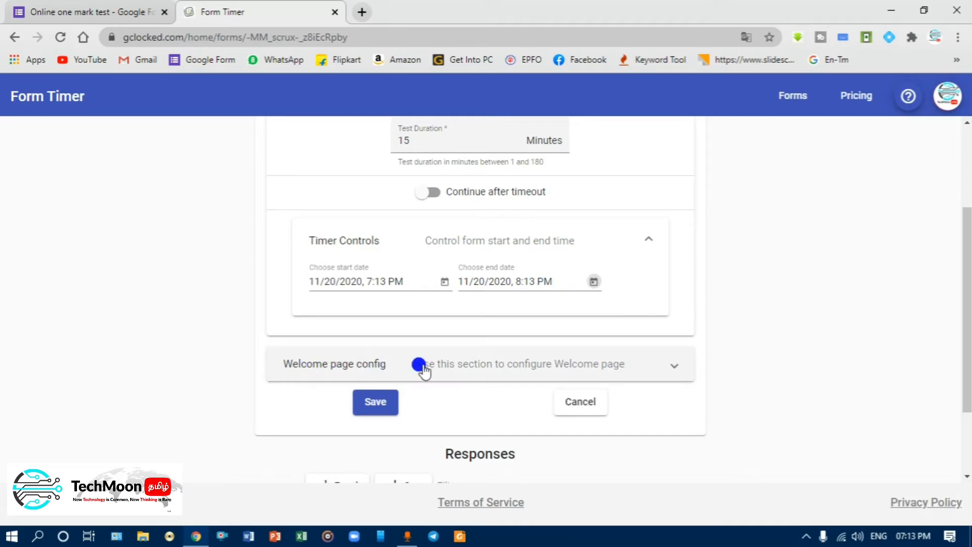
Set the welcome page's background color to dark red, RGB 159, 20, 20
{"action": "left_click", "coordinate": [529, 366]}
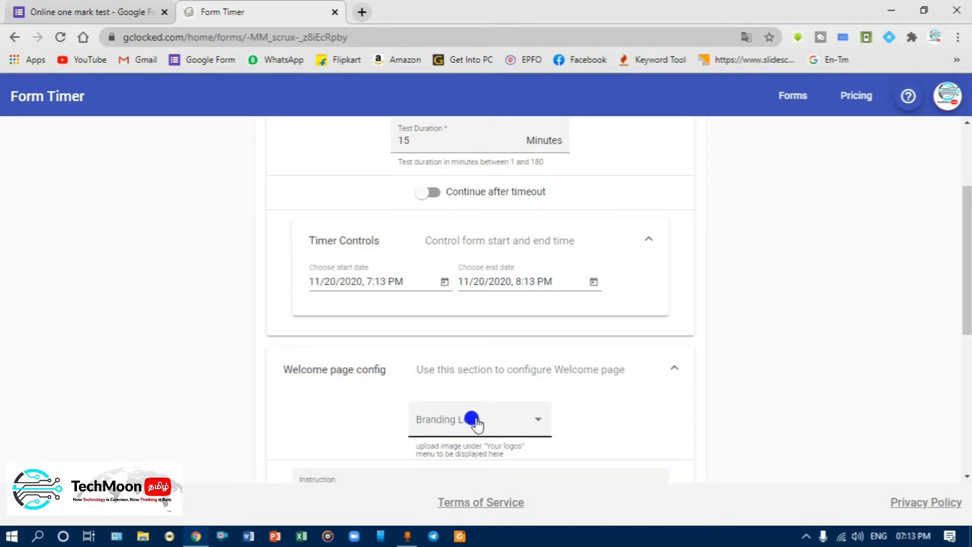
{"action": "scroll", "coordinate": [462, 423], "scroll_direction": "down", "scroll_amount": 1}
{"action": "scroll", "coordinate": [489, 360], "scroll_direction": "down", "scroll_amount": 3}
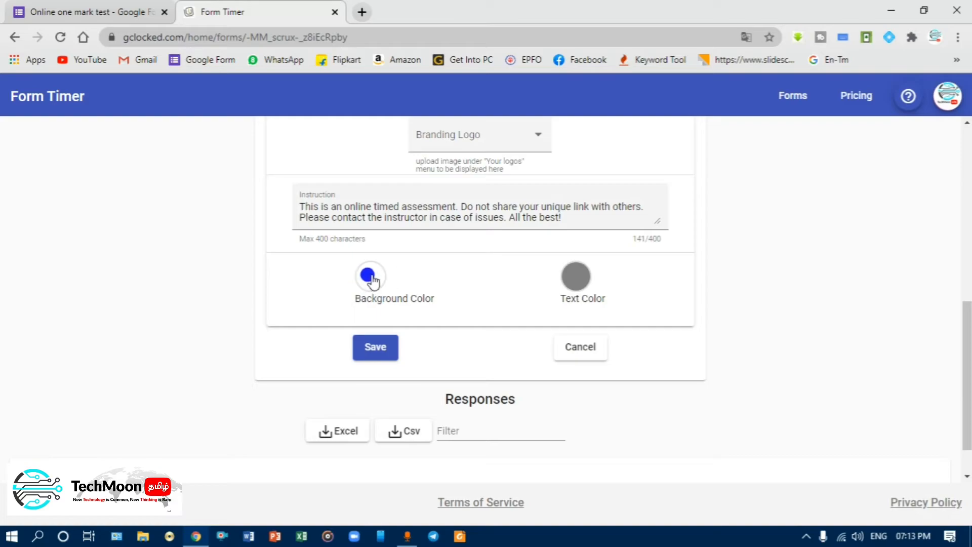
{"action": "left_click", "coordinate": [375, 278]}
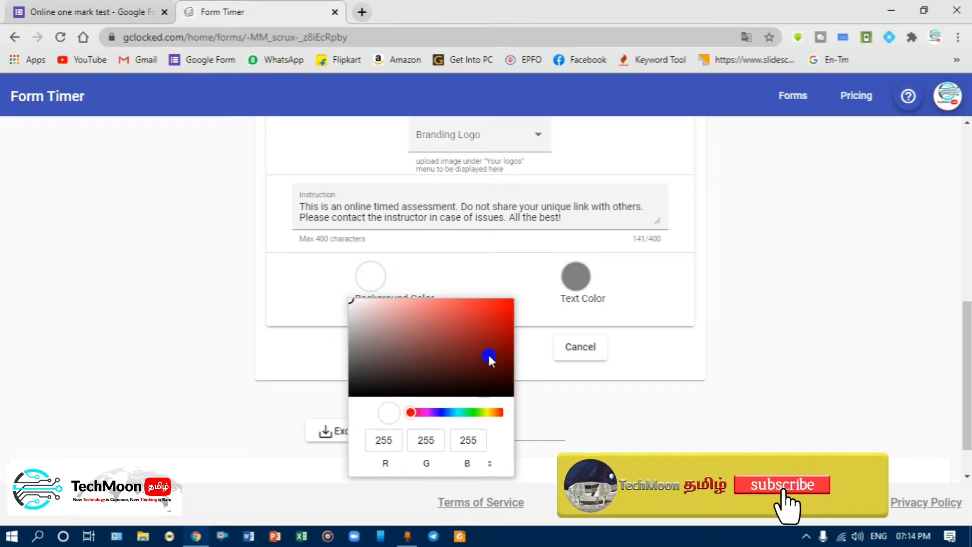
{"action": "left_click", "coordinate": [491, 336]}
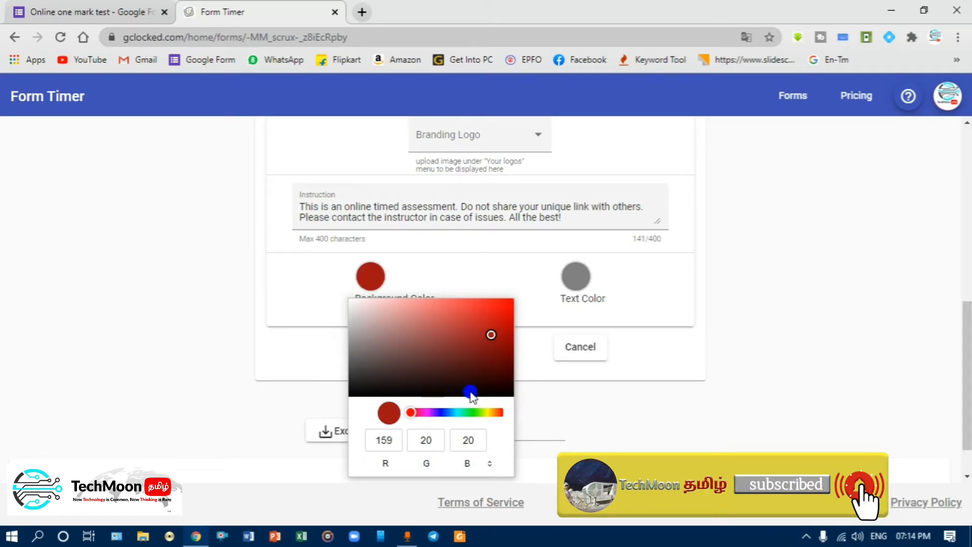
{"action": "left_click", "coordinate": [556, 403]}
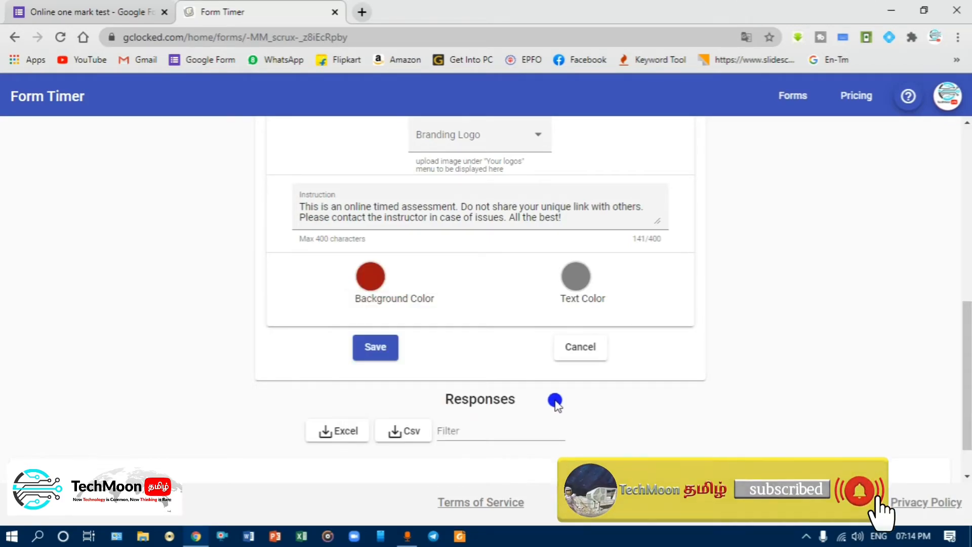
Set the welcome page's text color to blue, RGB 35, 32, 197, and save the form settings
{"action": "left_click", "coordinate": [579, 275]}
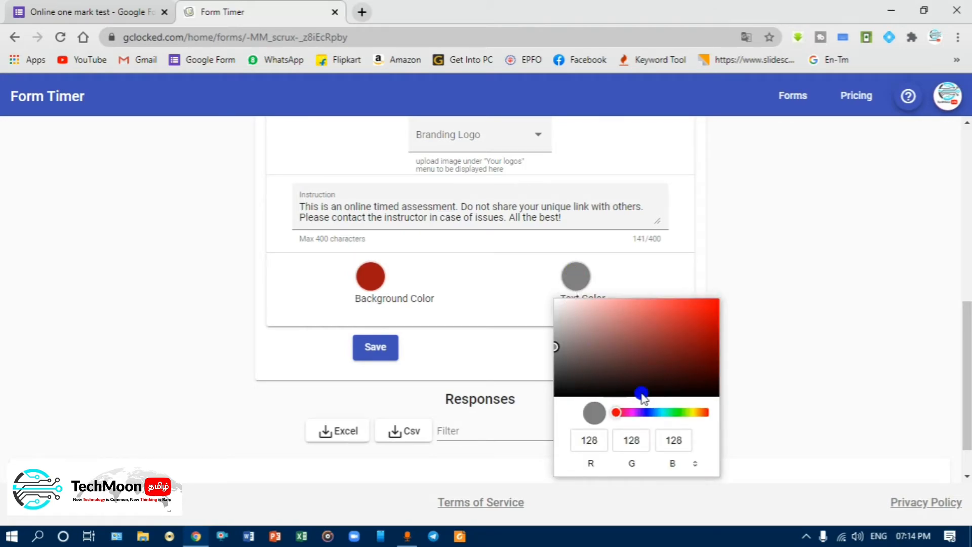
{"action": "left_click", "coordinate": [650, 412]}
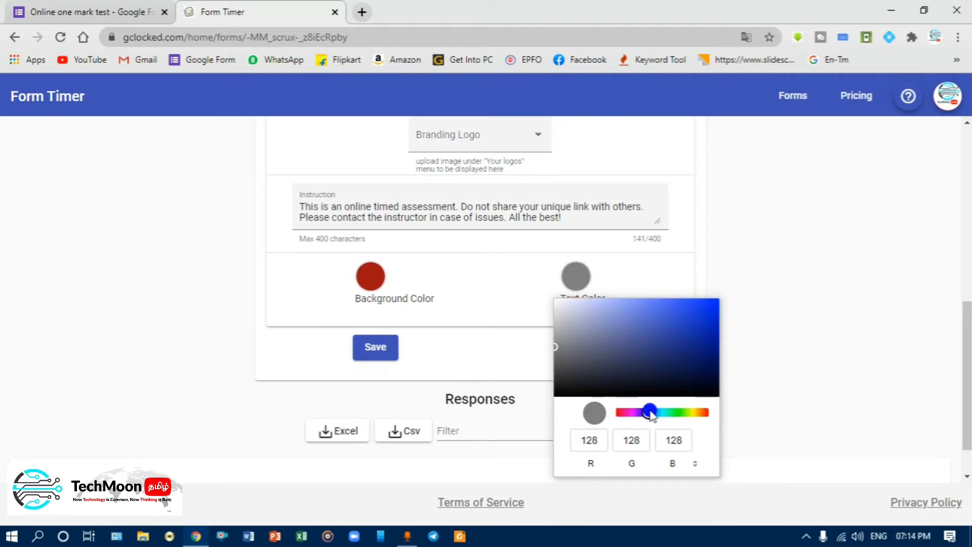
{"action": "left_click", "coordinate": [481, 358]}
{"action": "left_click", "coordinate": [574, 283]}
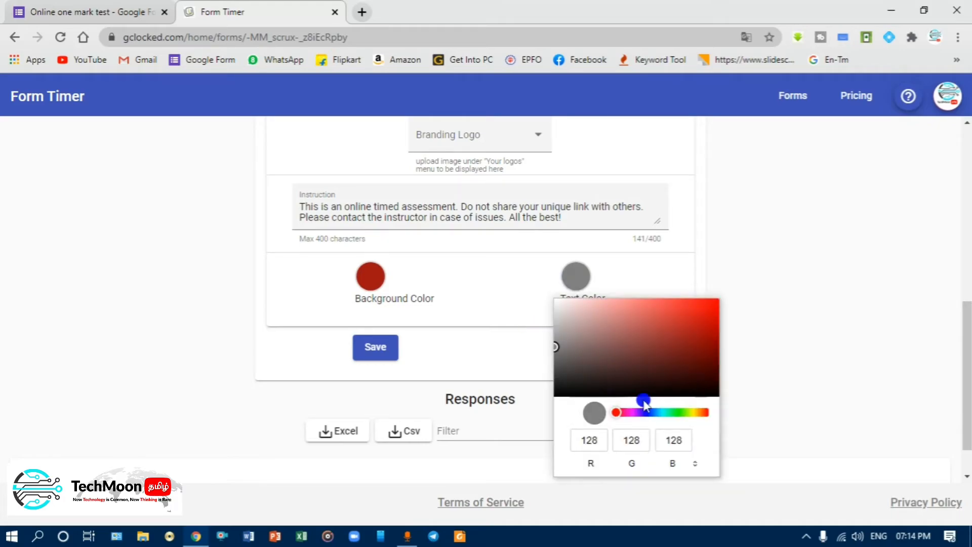
{"action": "left_click", "coordinate": [645, 412]}
{"action": "left_click", "coordinate": [691, 319]}
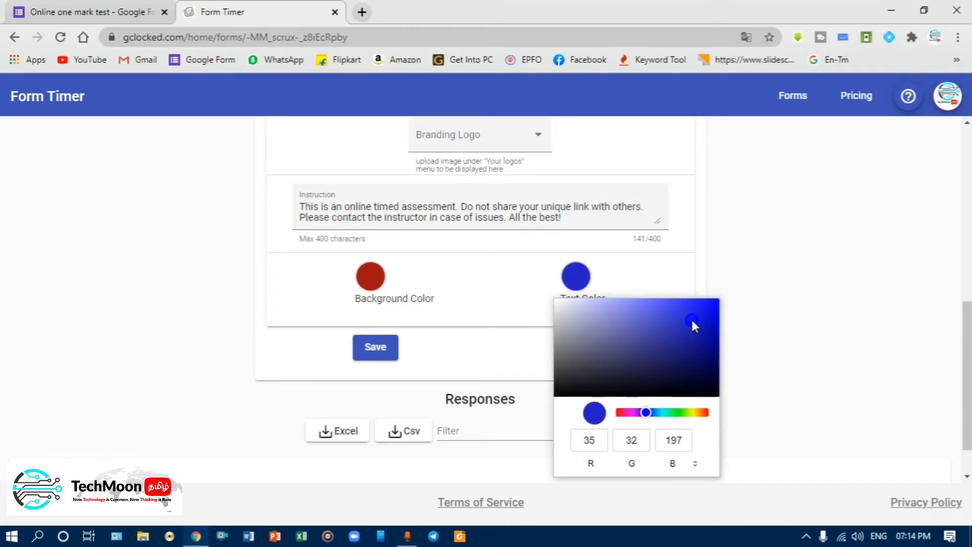
{"action": "left_click", "coordinate": [483, 361]}
{"action": "left_click", "coordinate": [379, 348]}
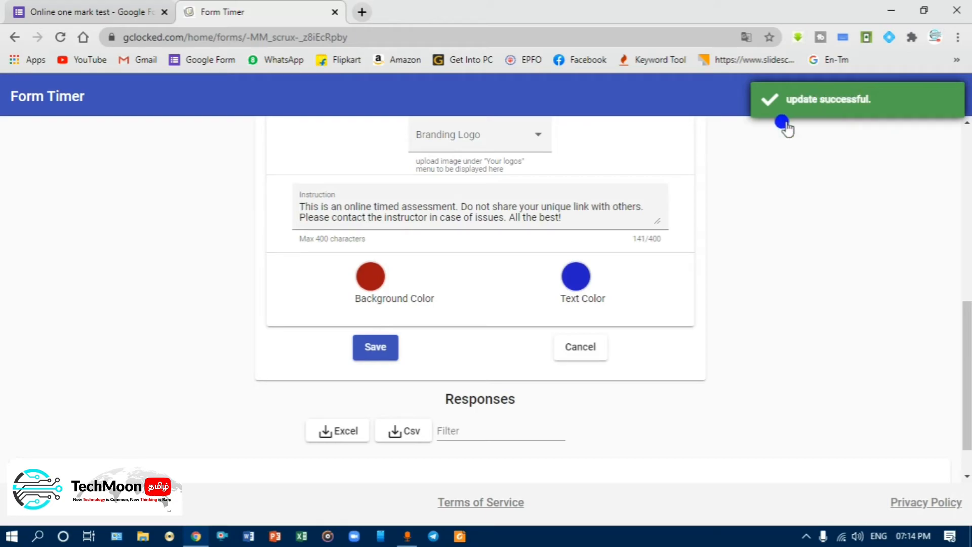
Copy the form's test link and open it in a new browser tab
{"action": "scroll", "coordinate": [525, 276], "scroll_direction": "up", "scroll_amount": 10}
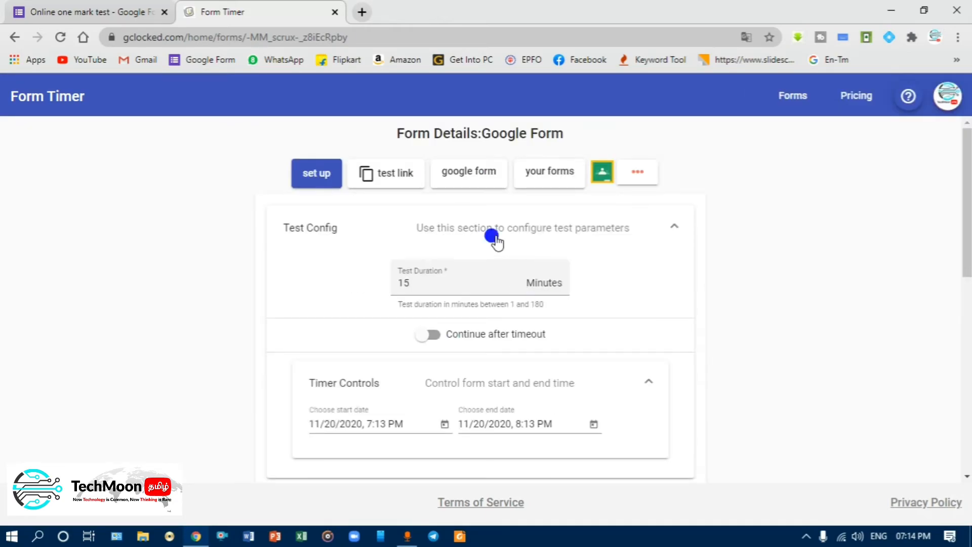
{"action": "left_click", "coordinate": [640, 227]}
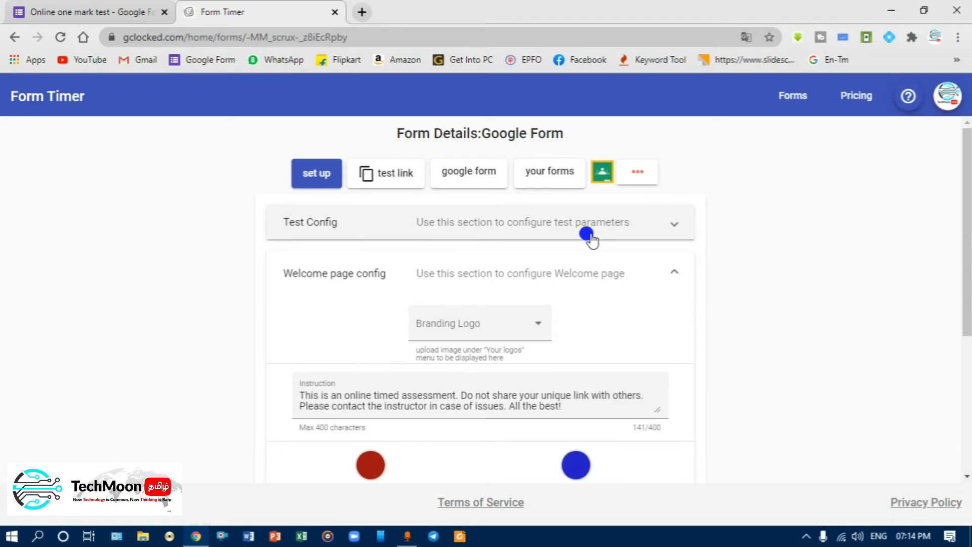
{"action": "left_click", "coordinate": [377, 174]}
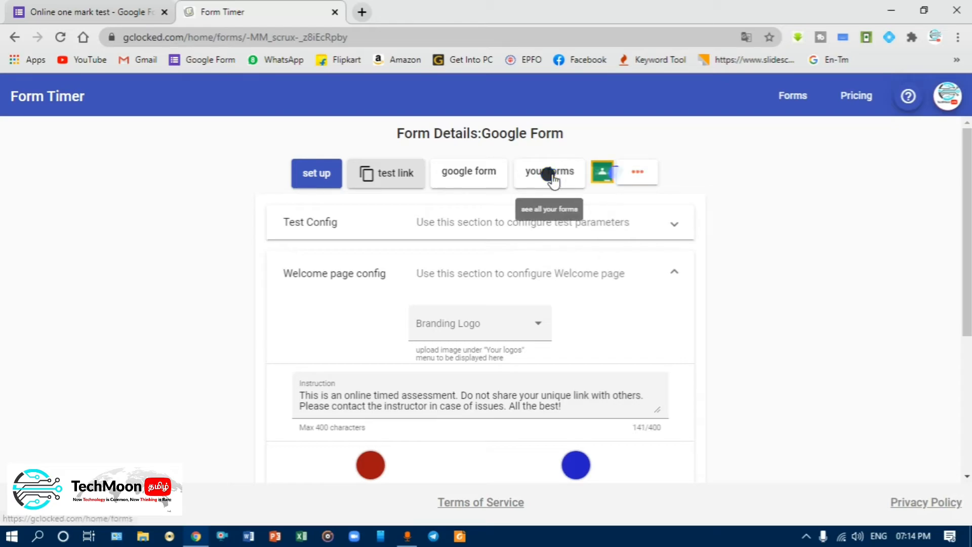
{"action": "left_click", "coordinate": [637, 175]}
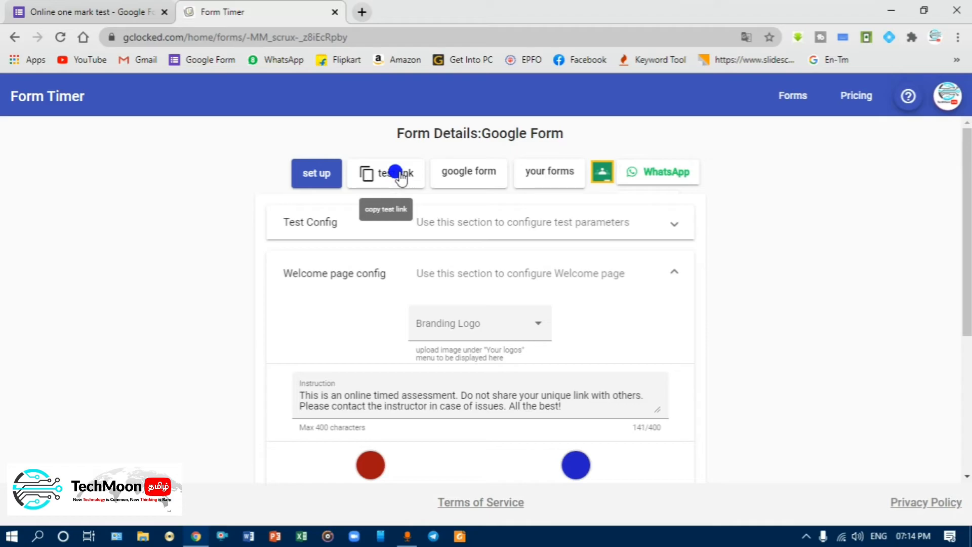
{"action": "left_click", "coordinate": [361, 12]}
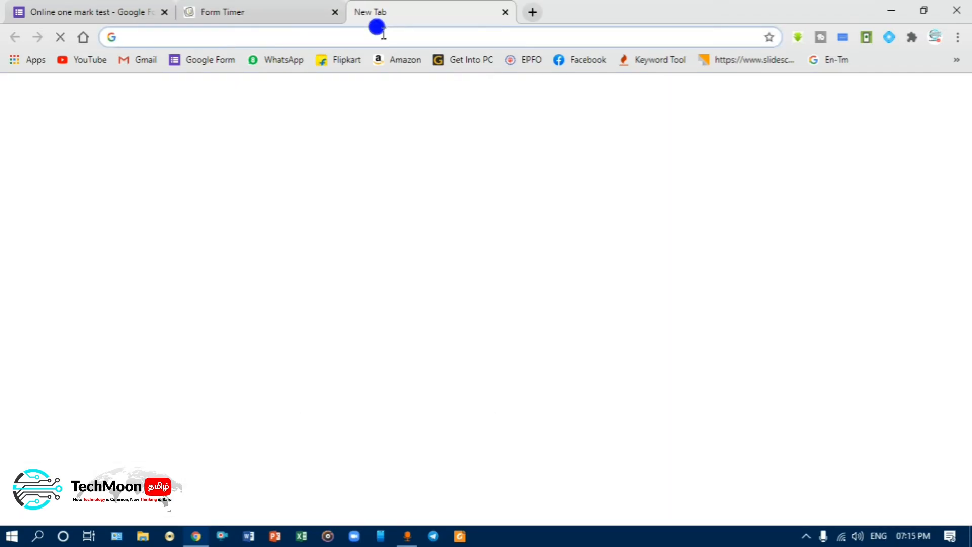
{"action": "right_click", "coordinate": [383, 34]}
{"action": "left_click", "coordinate": [425, 130]}
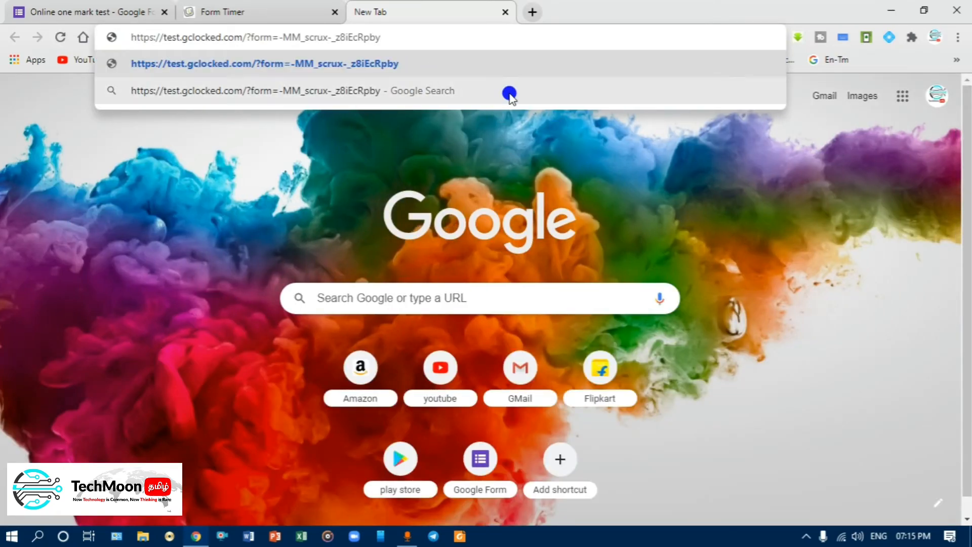
{"action": "left_click", "coordinate": [479, 72]}
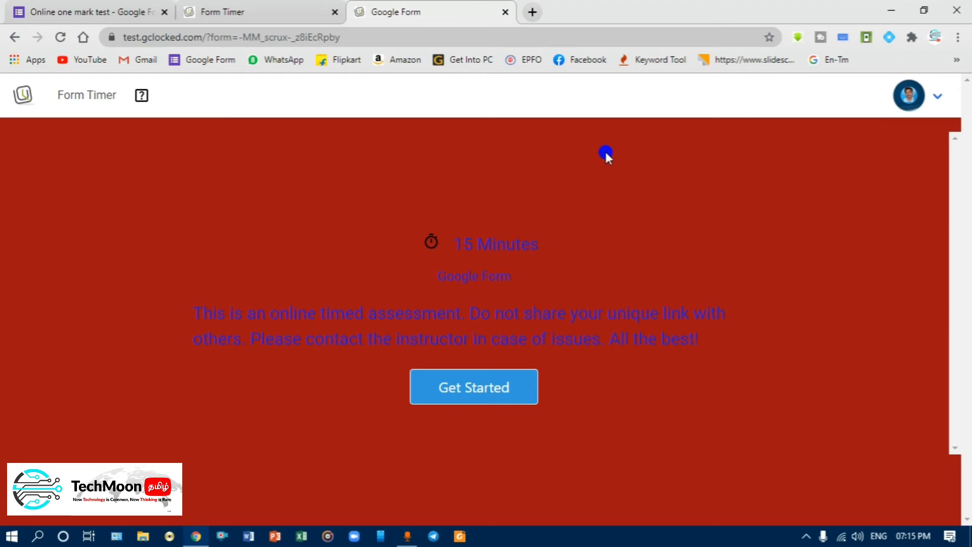
Start the timed test and examine its countdown, the questions and the Form Timer unique identifier field at the end
{"action": "left_click", "coordinate": [467, 388]}
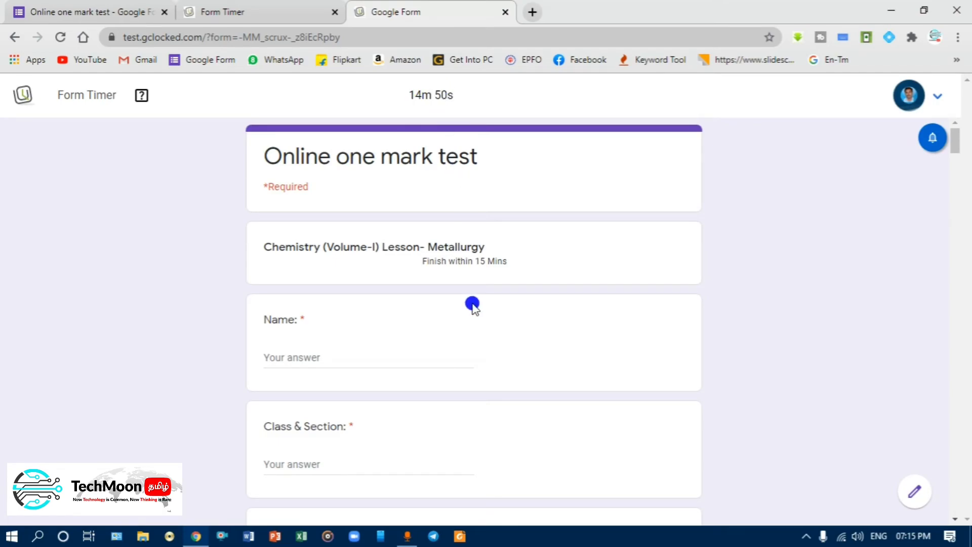
{"action": "scroll", "coordinate": [472, 305], "scroll_direction": "down", "scroll_amount": 5}
{"action": "scroll", "coordinate": [473, 318], "scroll_direction": "down", "scroll_amount": 15}
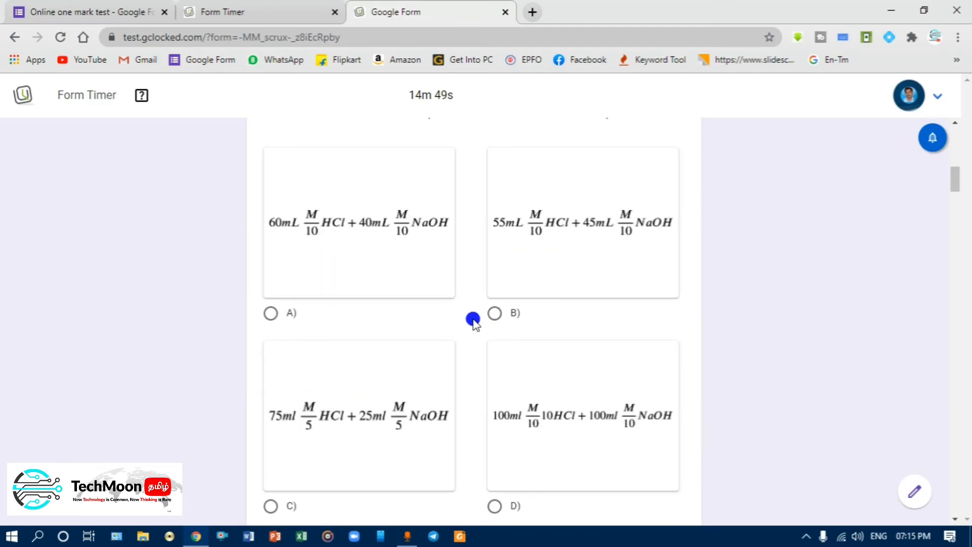
{"action": "scroll", "coordinate": [475, 318], "scroll_direction": "down", "scroll_amount": 20}
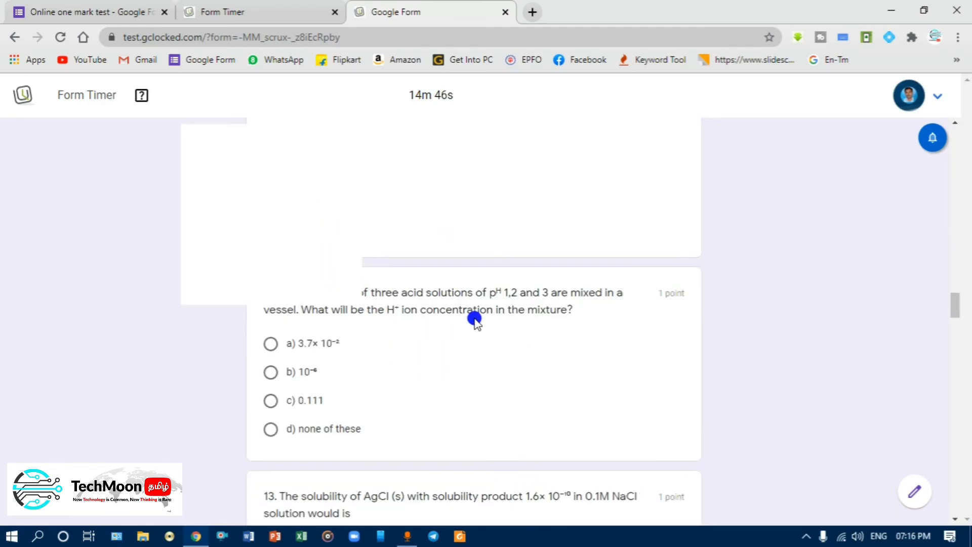
{"action": "scroll", "coordinate": [474, 319], "scroll_direction": "down", "scroll_amount": 20}
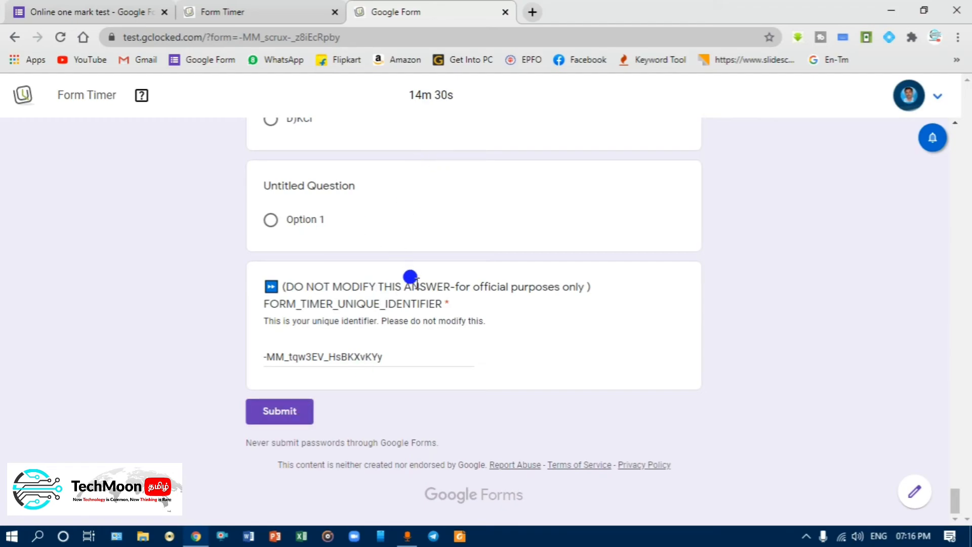
{"action": "scroll", "coordinate": [373, 288], "scroll_direction": "up", "scroll_amount": 3}
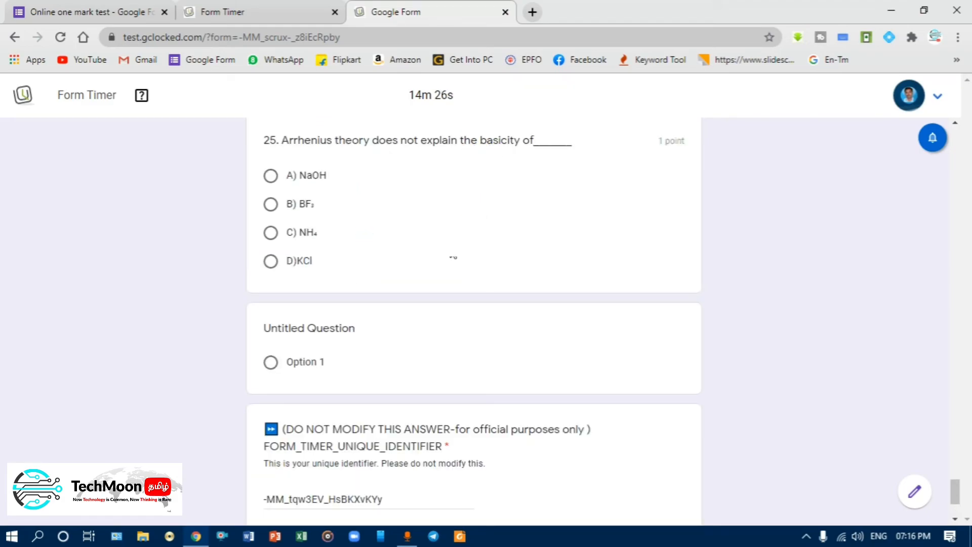
{"action": "scroll", "coordinate": [346, 350], "scroll_direction": "down", "scroll_amount": 3}
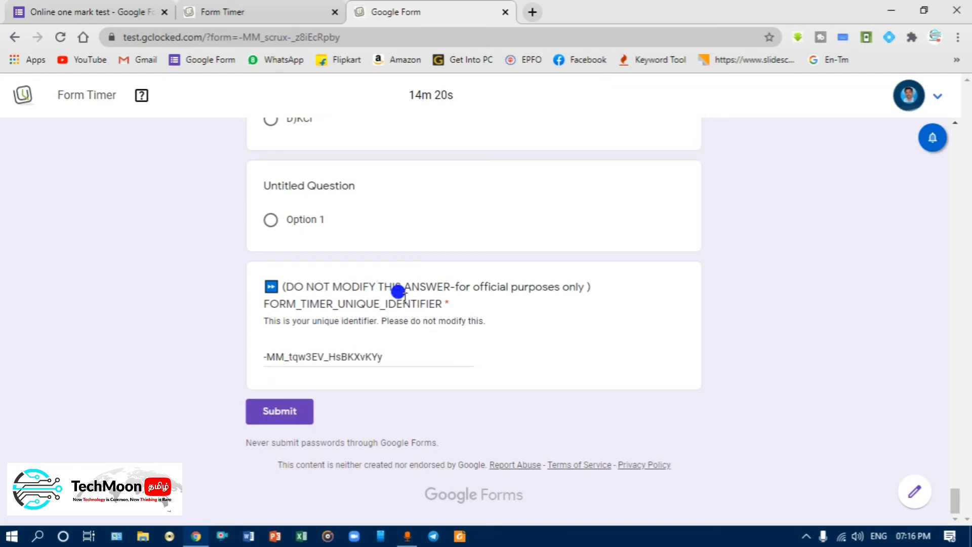
{"action": "scroll", "coordinate": [397, 289], "scroll_direction": "up", "scroll_amount": 15}
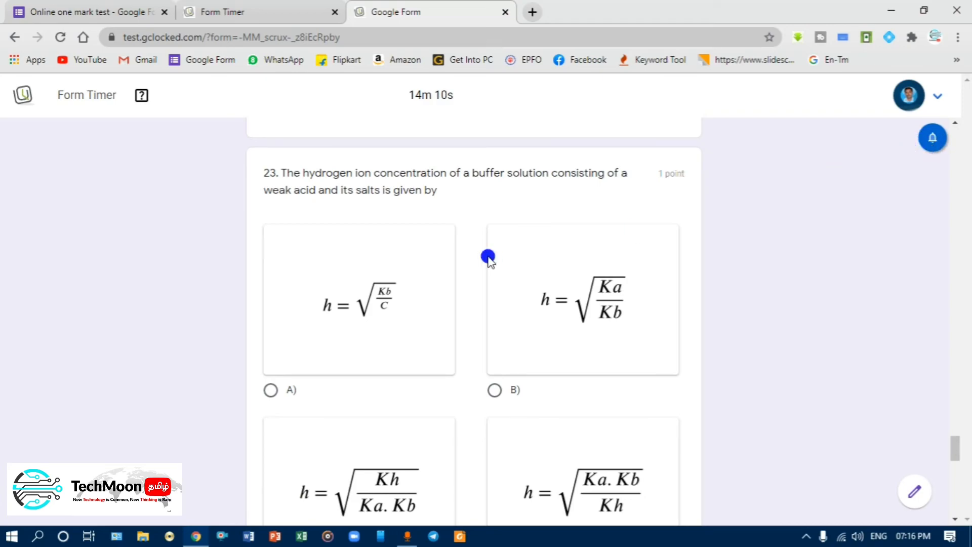
{"action": "scroll", "coordinate": [481, 264], "scroll_direction": "up", "scroll_amount": 5}
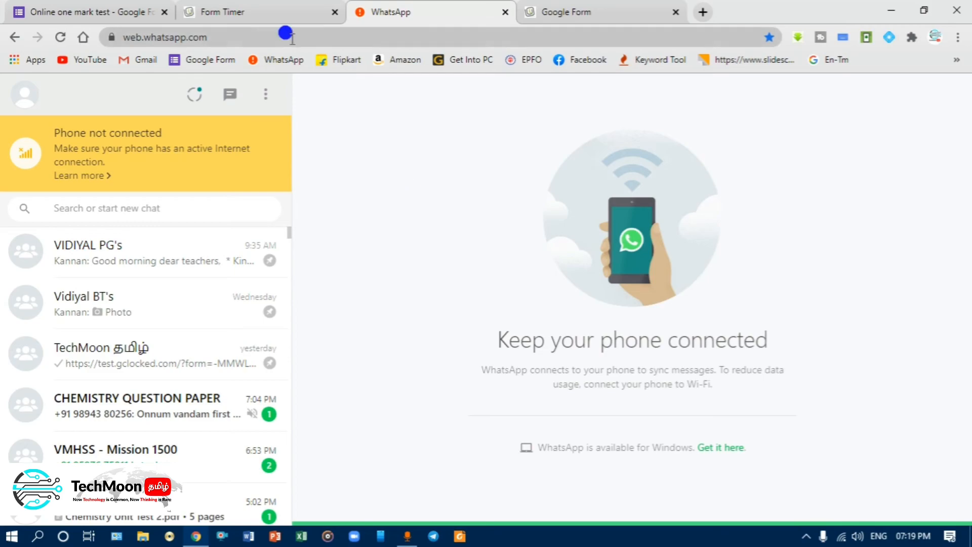
Return to the Form Timer details page, close the timed test's browser tab and copy the form's test link
{"action": "left_click", "coordinate": [266, 13]}
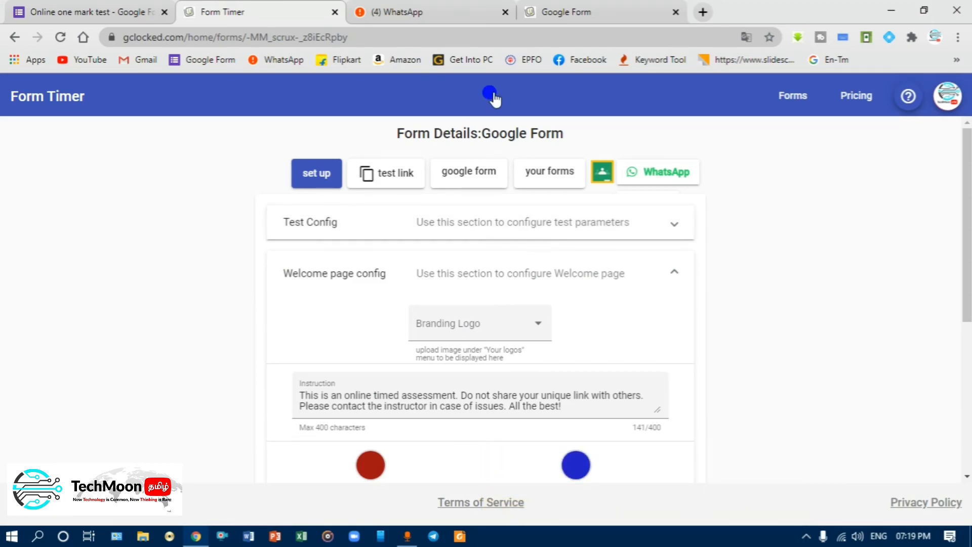
{"action": "left_click", "coordinate": [681, 12]}
{"action": "left_click", "coordinate": [948, 96]}
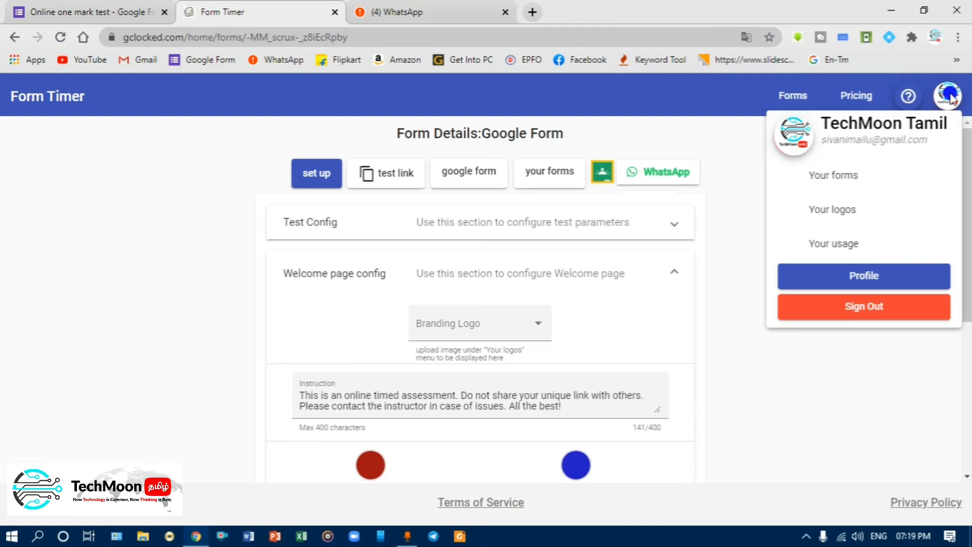
{"action": "left_click", "coordinate": [949, 95]}
{"action": "left_click", "coordinate": [423, 170]}
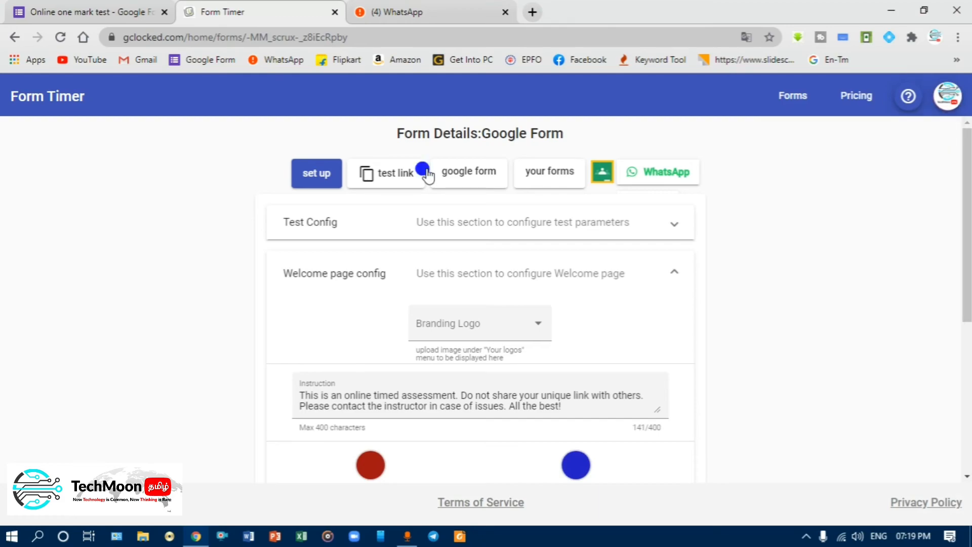
Switch to WhatsApp Web, close the loading share page and send the copied test link to the TechMoon தமிழ் group
{"action": "left_click", "coordinate": [642, 176]}
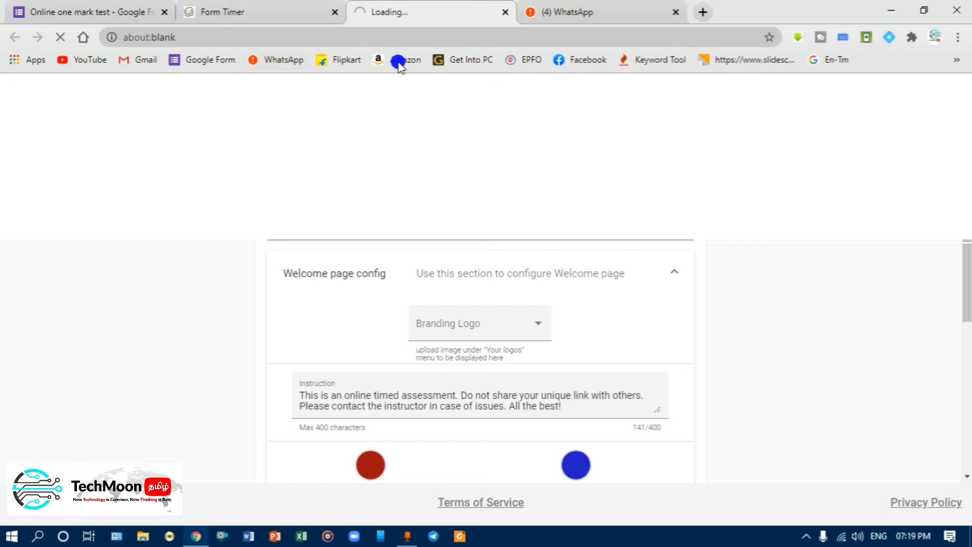
{"action": "left_click", "coordinate": [522, 11]}
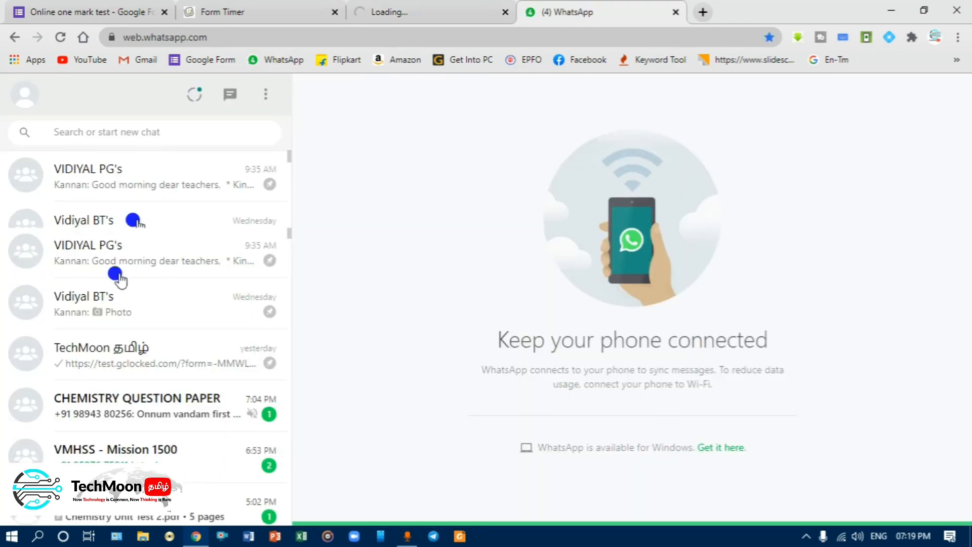
{"action": "left_click", "coordinate": [506, 12]}
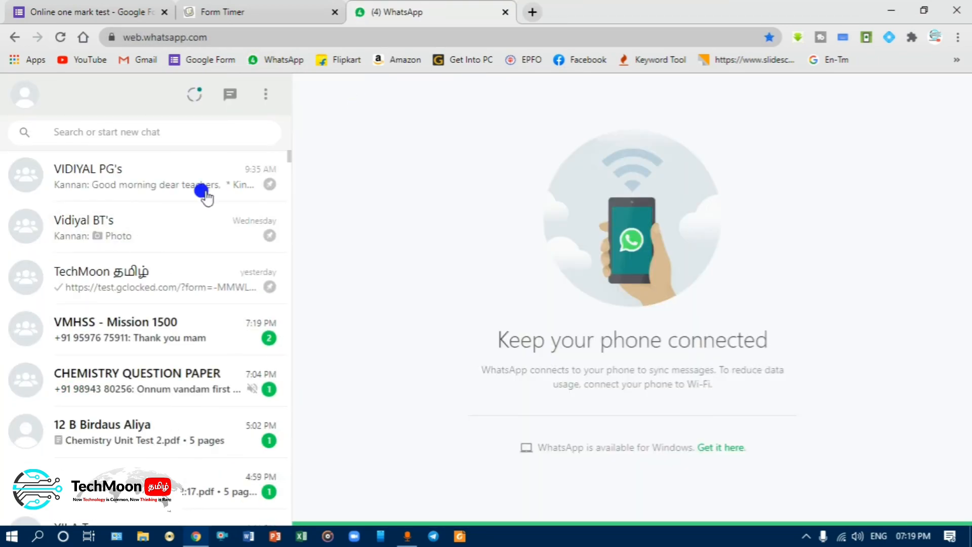
{"action": "left_click", "coordinate": [129, 279]}
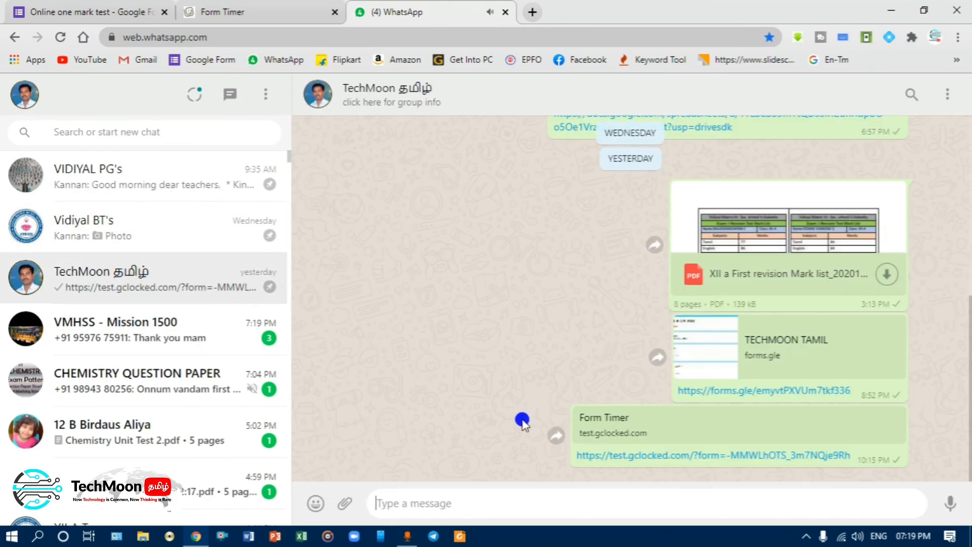
{"action": "right_click", "coordinate": [458, 504]}
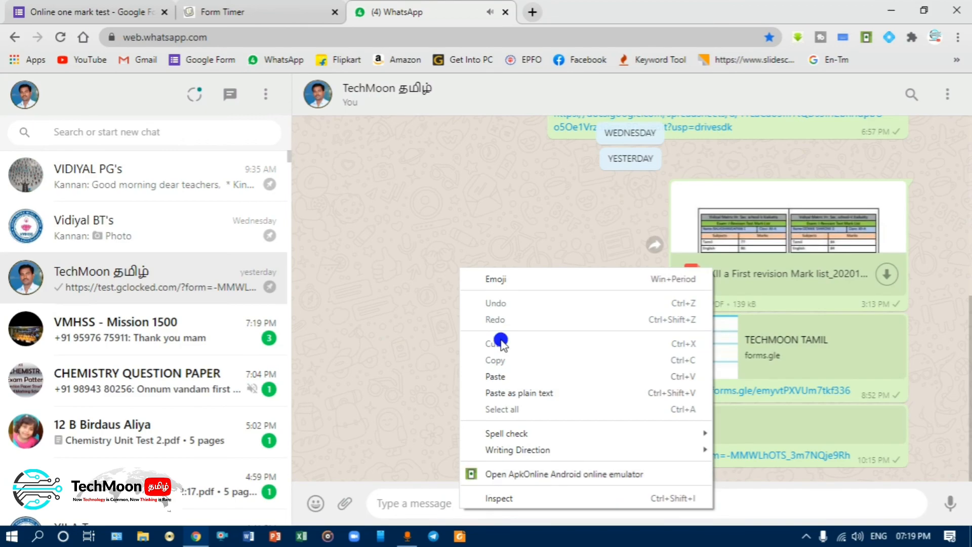
{"action": "left_click", "coordinate": [497, 376]}
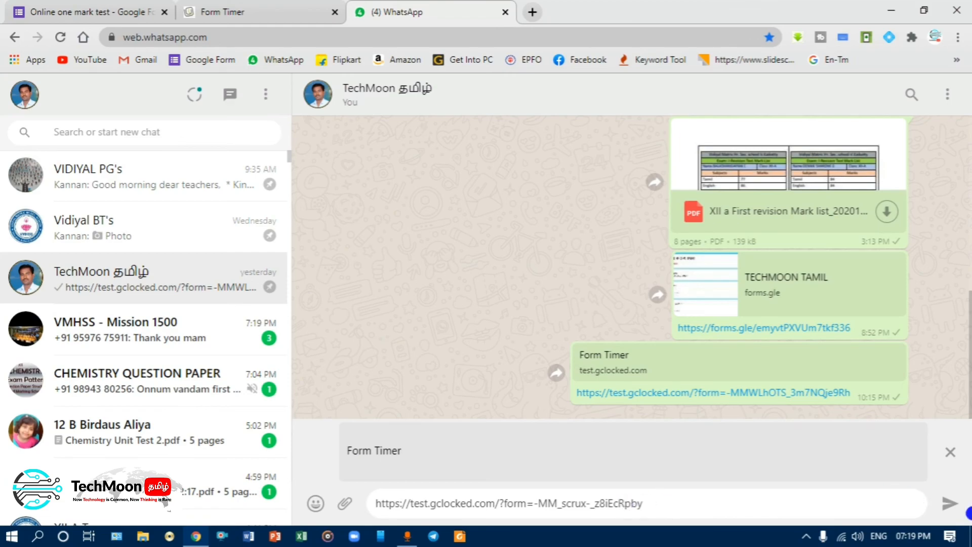
{"action": "left_click", "coordinate": [949, 503]}
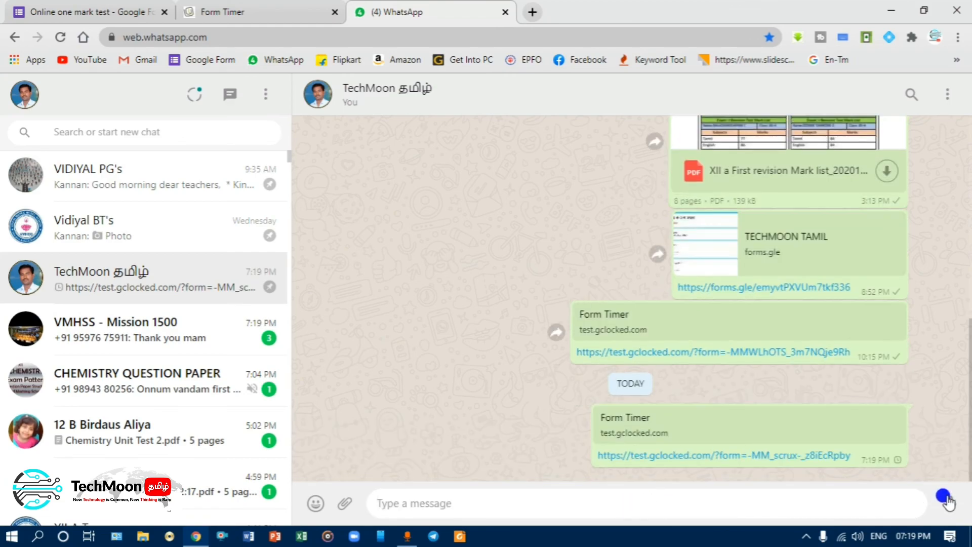